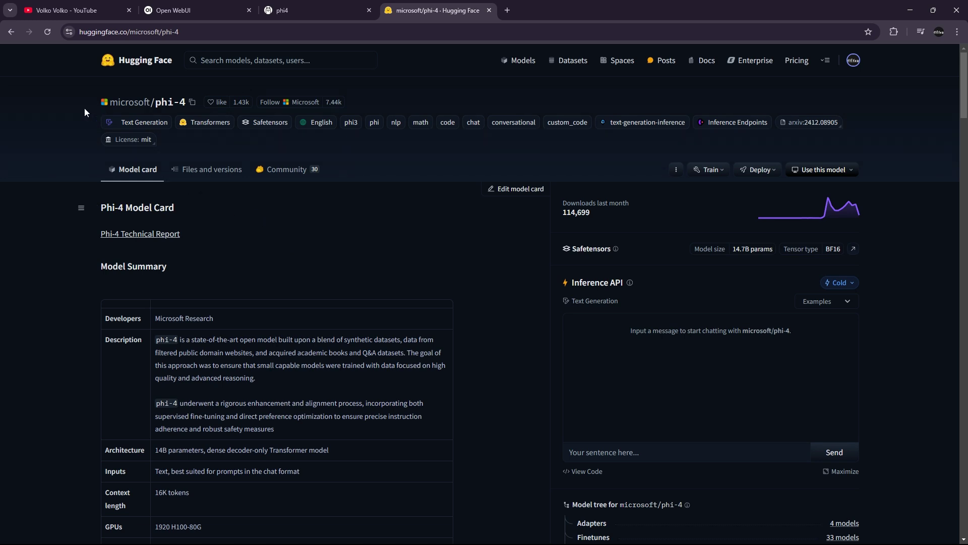
Read the microsoft/phi-4 title and the Description paragraph of the model card
left_click_drag(84, 108, 161, 123)
left_click(82, 98)
left_click_drag(82, 100, 202, 105)
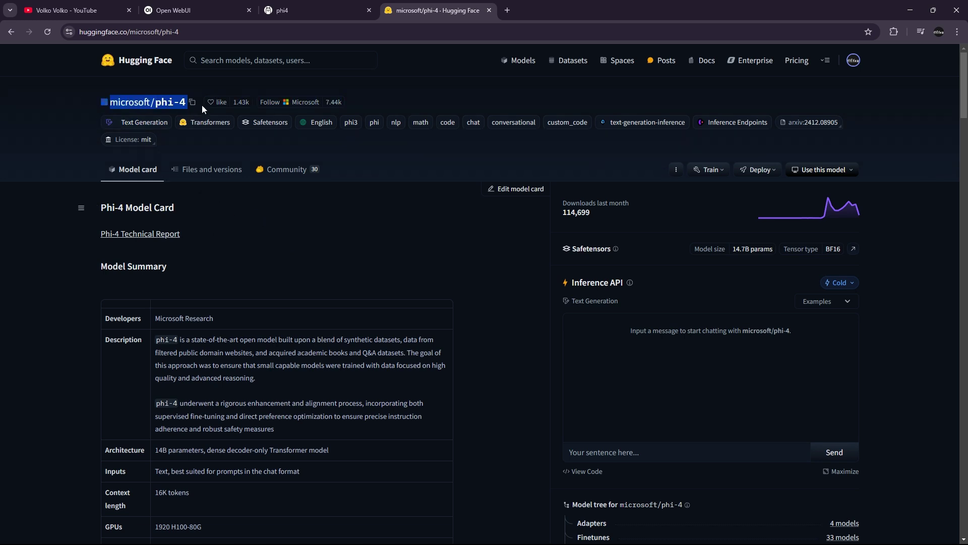
left_click(237, 242)
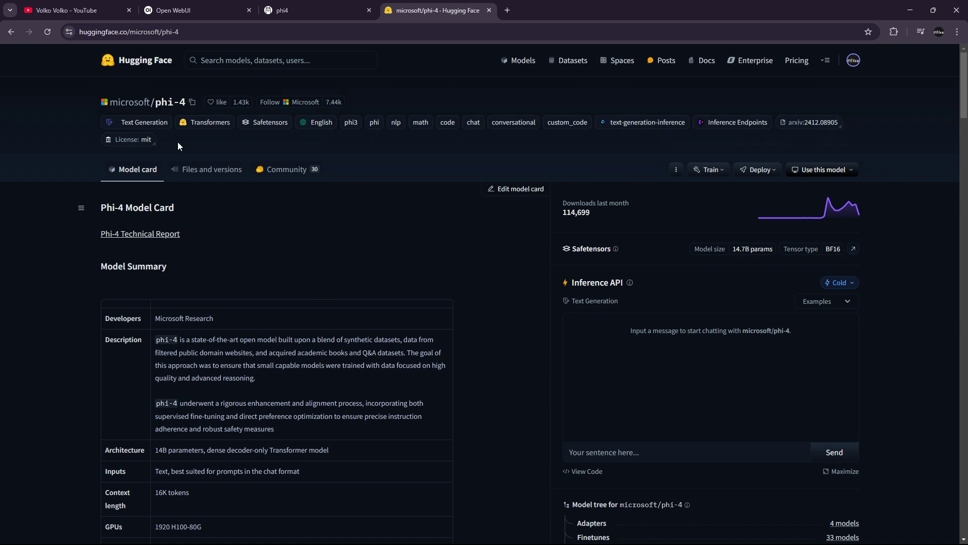
mouse_move(109, 104)
scroll(183, 313, "down", 1)
left_click_drag(161, 289, 198, 288)
left_click(307, 333)
left_click(252, 296)
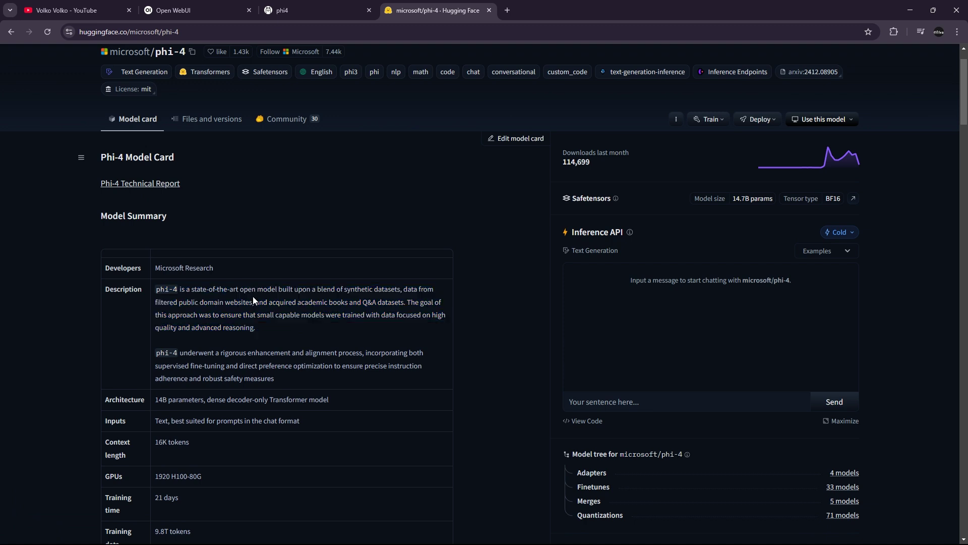
left_click_drag(257, 329, 177, 290)
left_click(177, 290)
left_click_drag(304, 325, 161, 300)
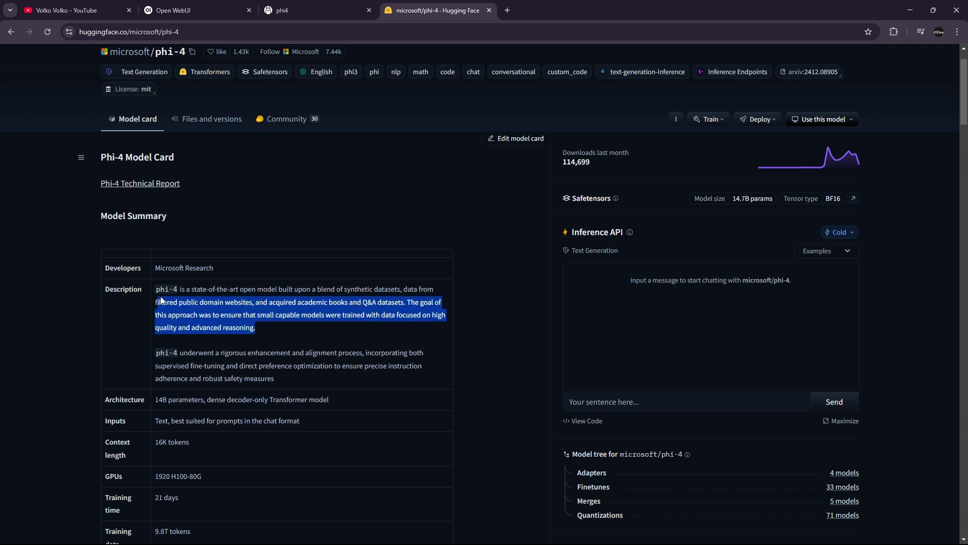
left_click(177, 292)
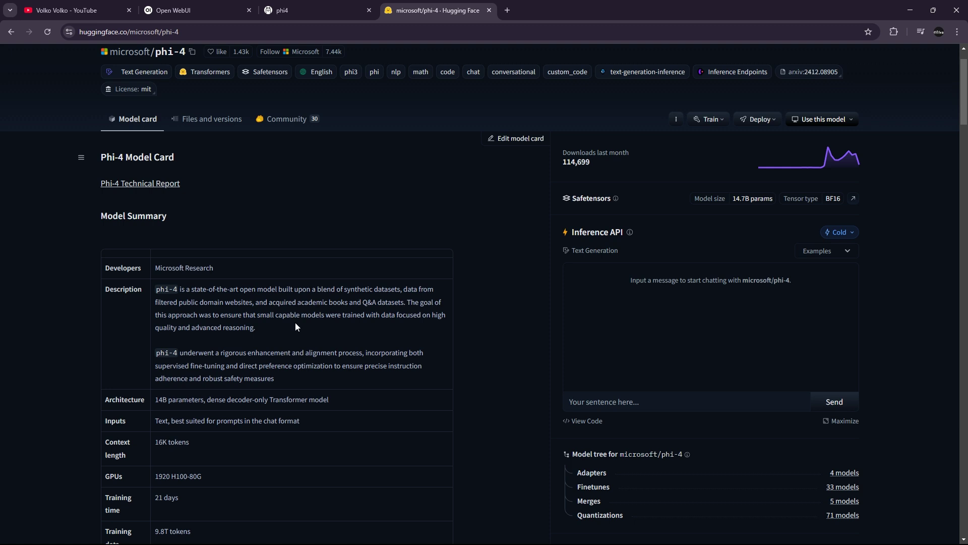
left_click_drag(260, 328, 158, 302)
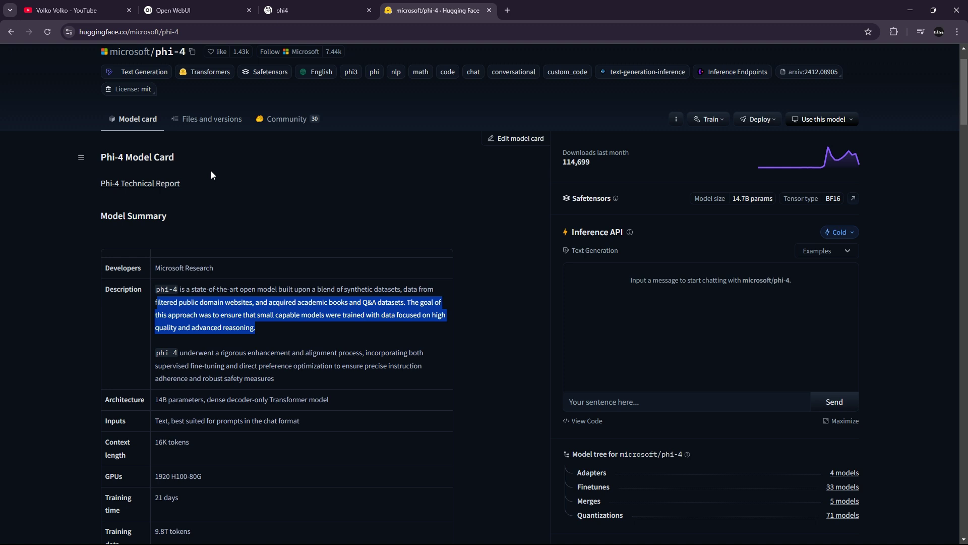
Read through the model card's second description paragraph
scroll(141, 350, "down", 2)
left_click_drag(282, 275, 152, 246)
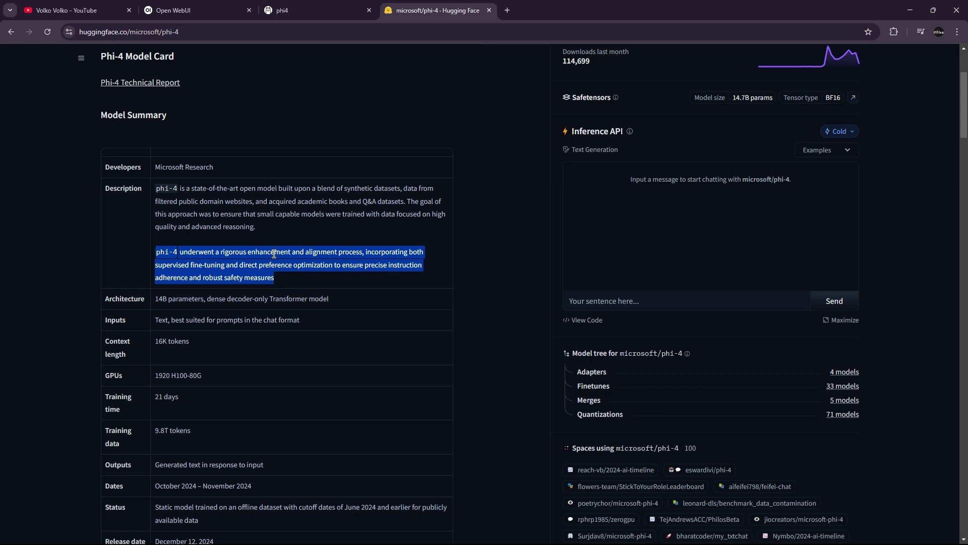
left_click(285, 279)
left_click_drag(289, 275, 151, 249)
left_click(295, 274)
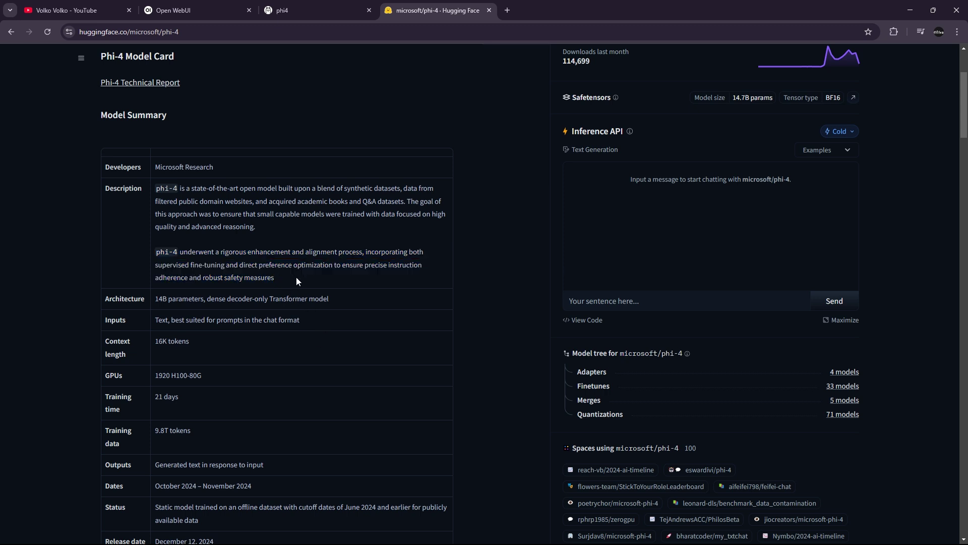
left_click_drag(295, 277, 155, 256)
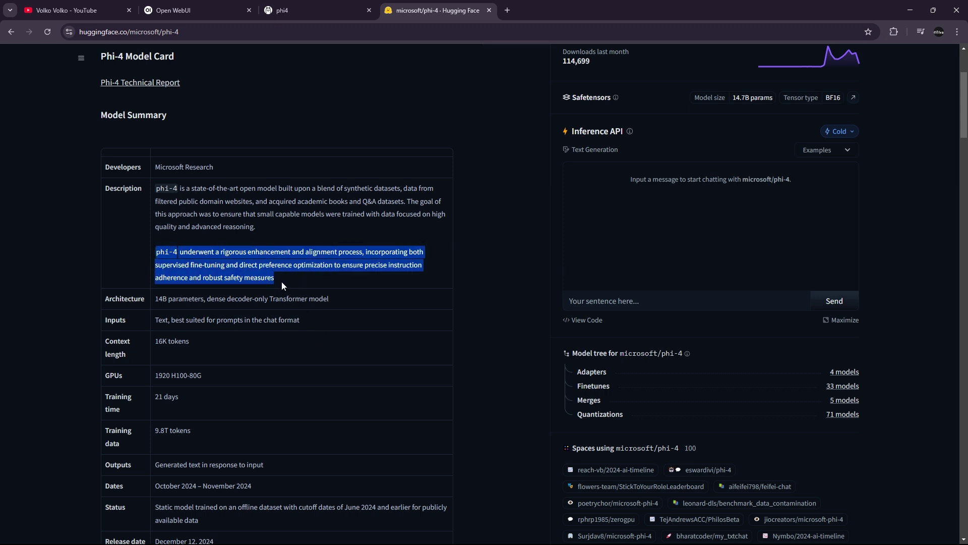
left_click_drag(282, 286, 152, 255)
Review the Training Datasets sources, return to the top, and bring up the Ollama phi4 page
scroll(282, 333, "down", 5)
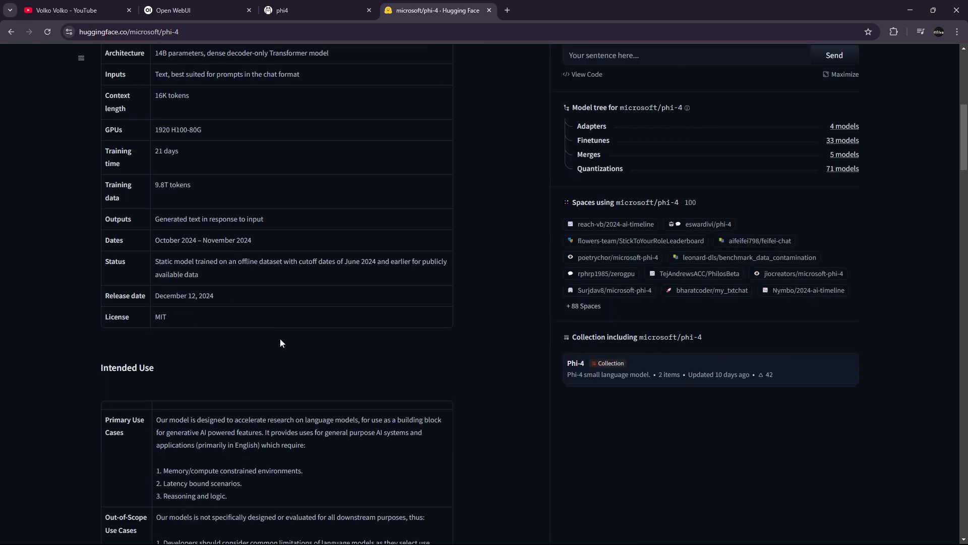
scroll(281, 343, "down", 10)
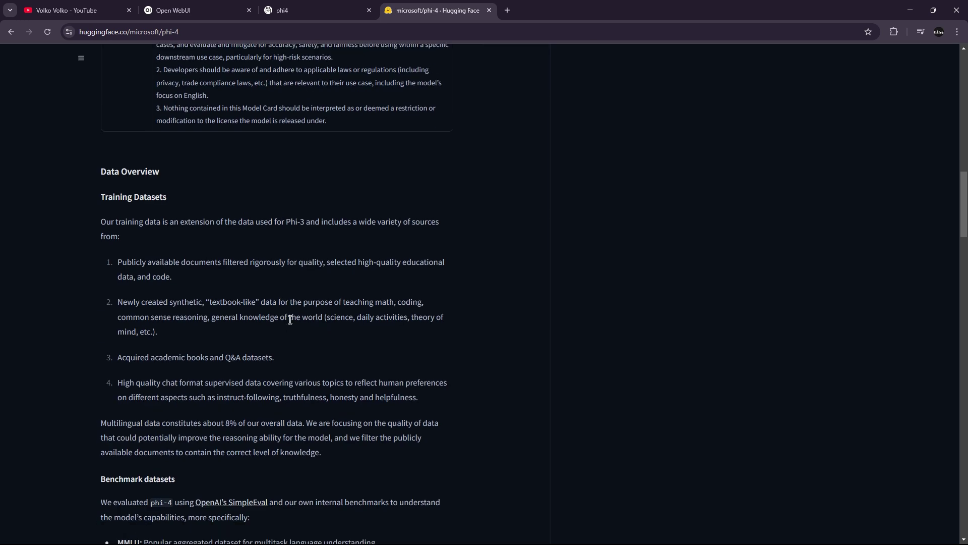
left_click_drag(136, 302, 158, 333)
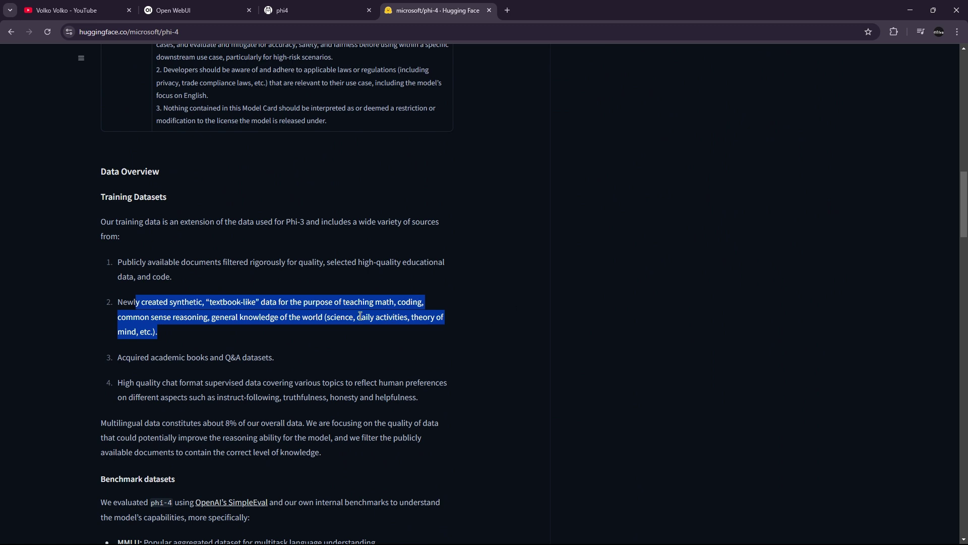
scroll(334, 323, "up", 1)
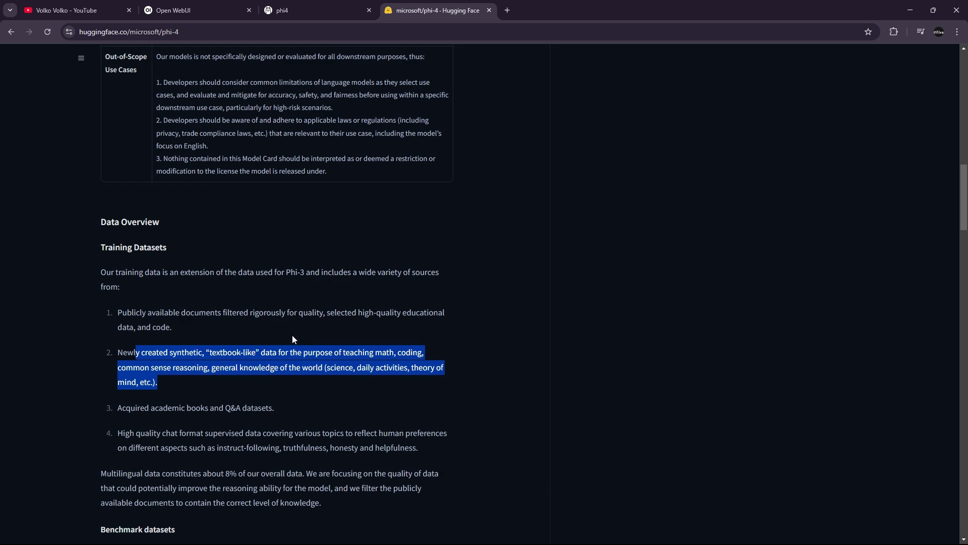
scroll(232, 336, "up", 12)
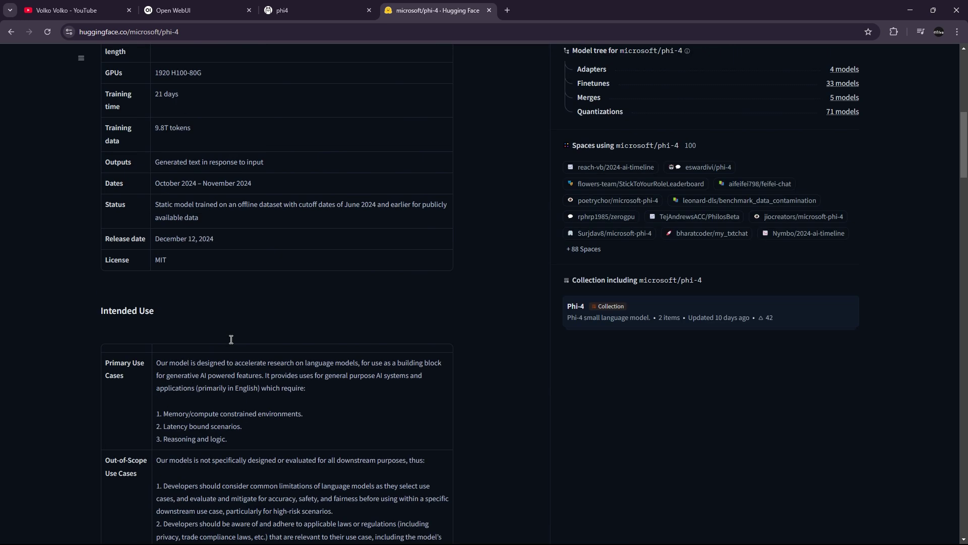
scroll(231, 337, "up", 2)
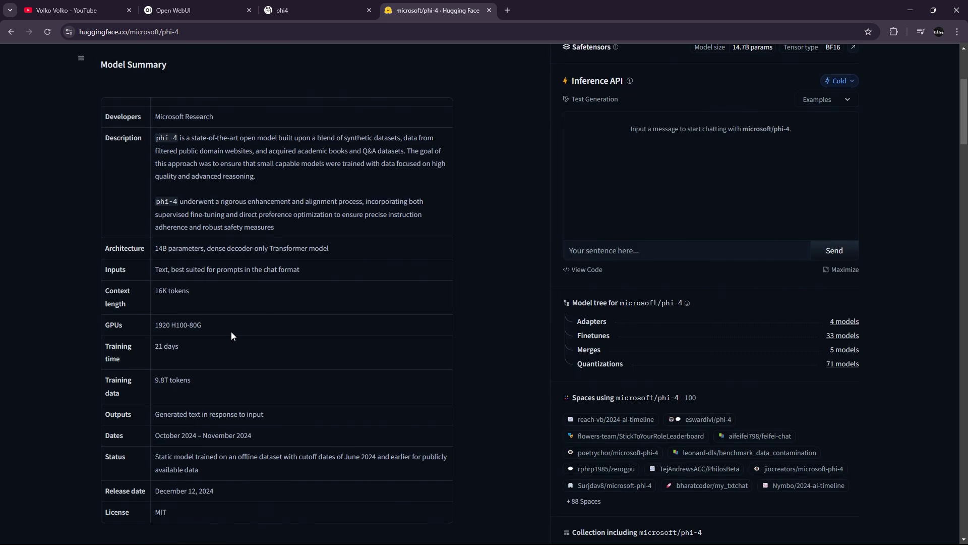
scroll(238, 339, "up", 4)
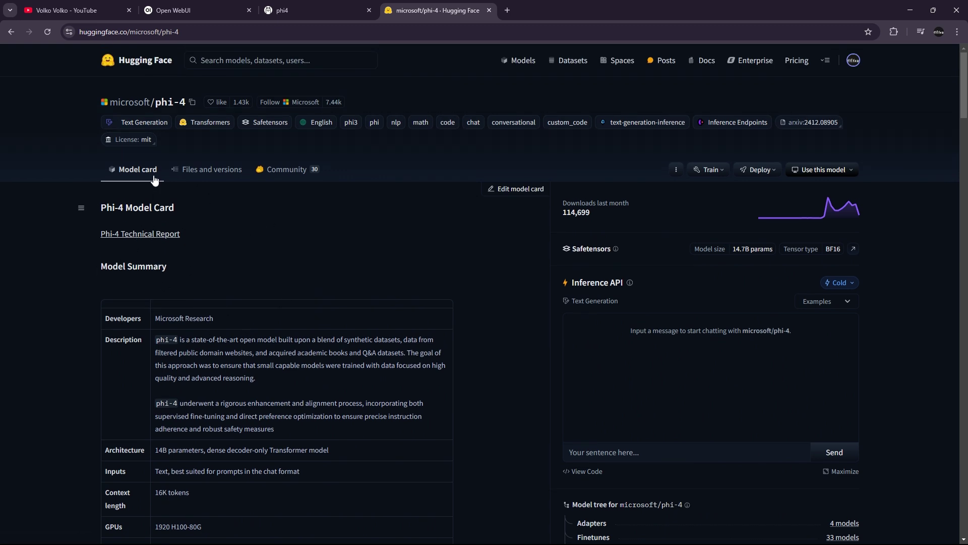
left_click(306, 5)
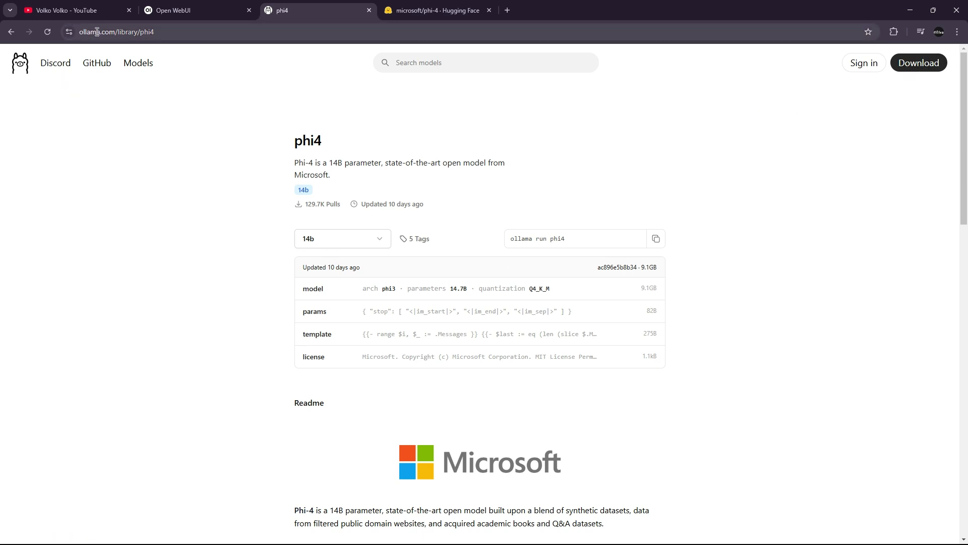
Copy the 'ollama run phi4' command from the phi4 page
left_click_drag(560, 243, 503, 230)
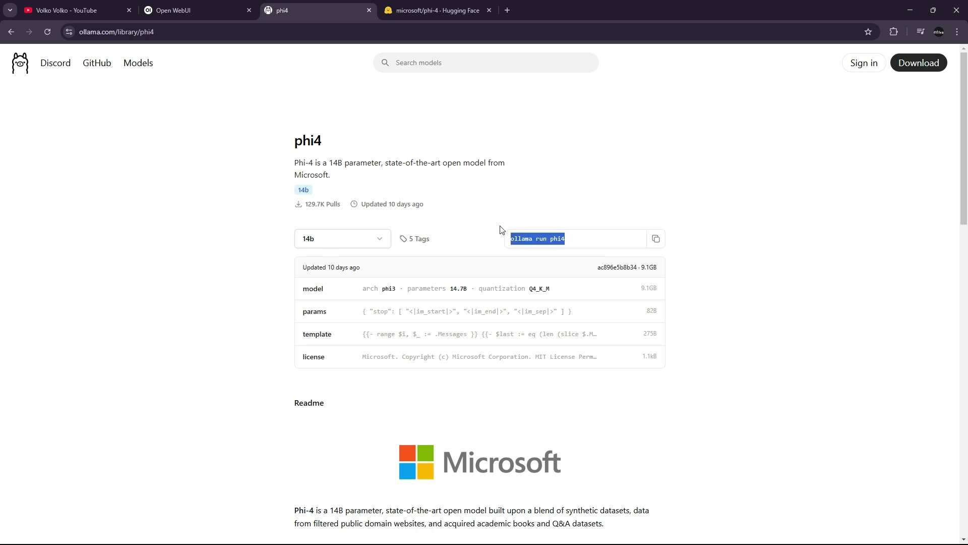
left_click(656, 239)
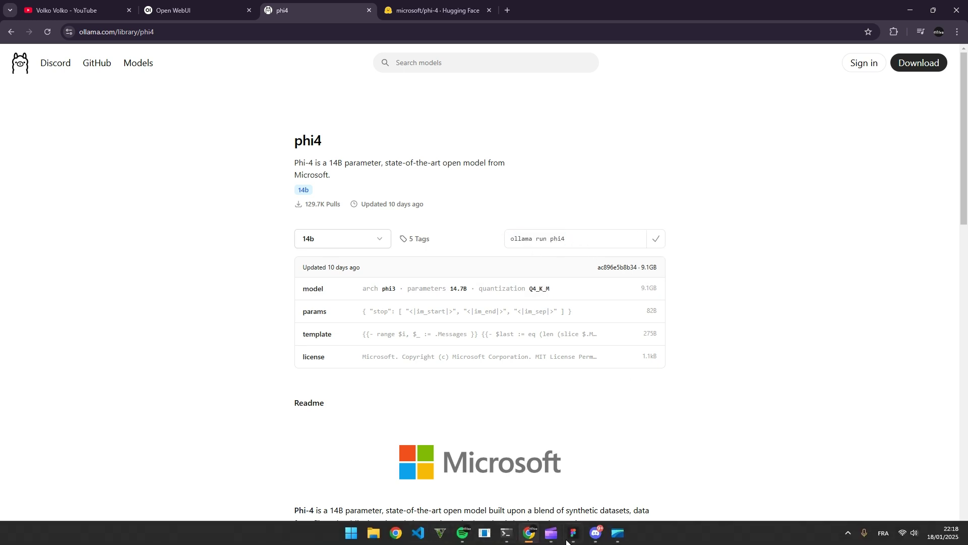
Confirm the ollama pull phi4 output succeeded in Command Prompt, then return to Open WebUI
left_click(507, 541)
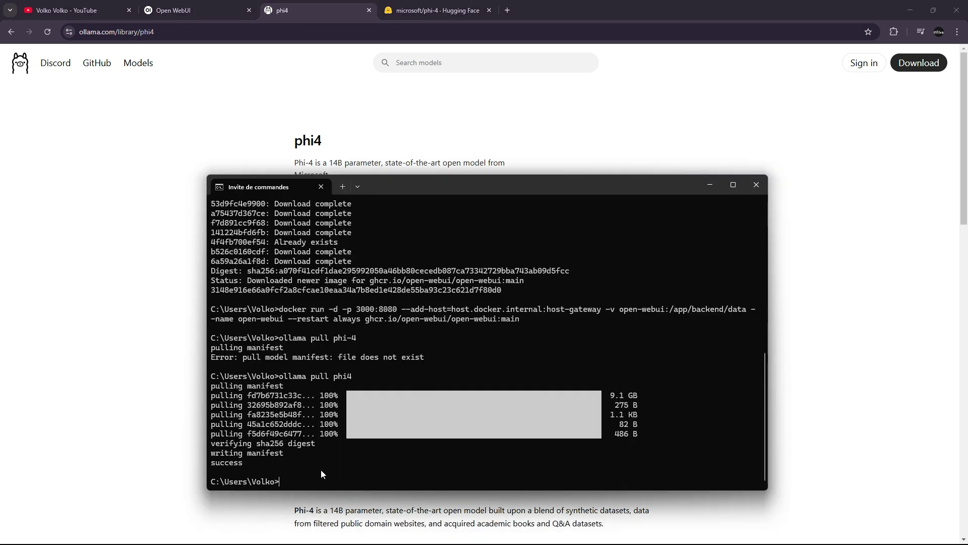
left_click_drag(321, 470, 275, 365)
left_click(346, 468)
scroll(329, 360, "up", 5)
scroll(325, 385, "down", 4)
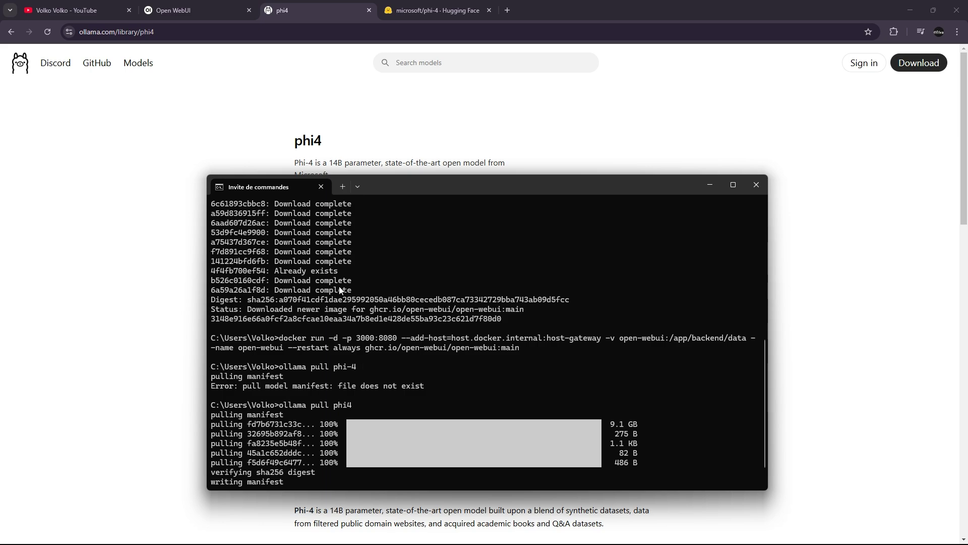
scroll(312, 252, "up", 3)
left_click(245, 7)
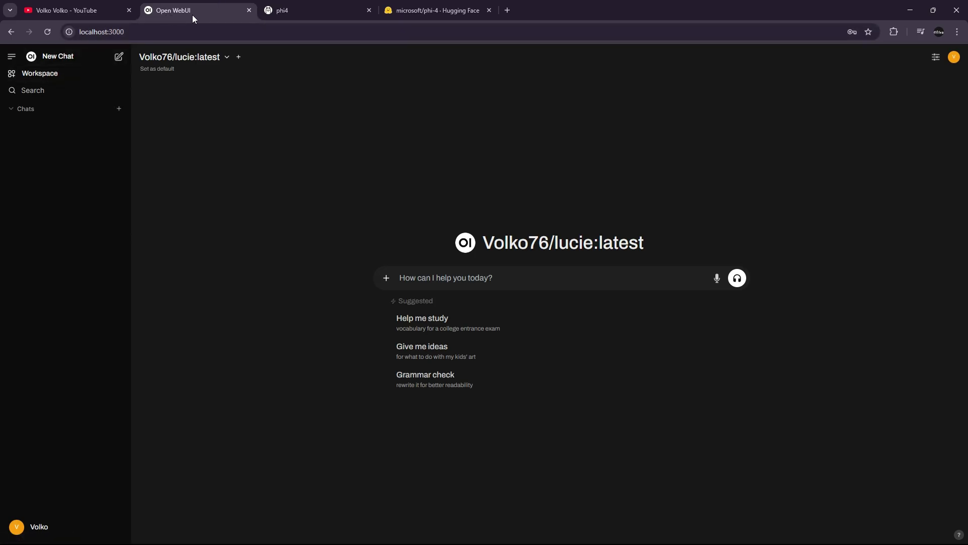
Choose phi4:latest instead of Volko76/lucie in the chat's model selector
left_click(192, 59)
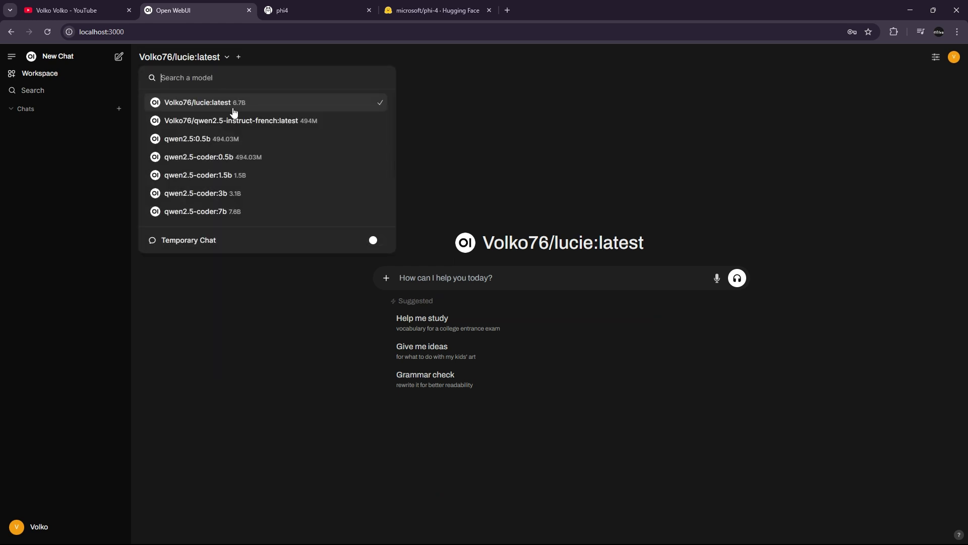
scroll(285, 176, "down", 2)
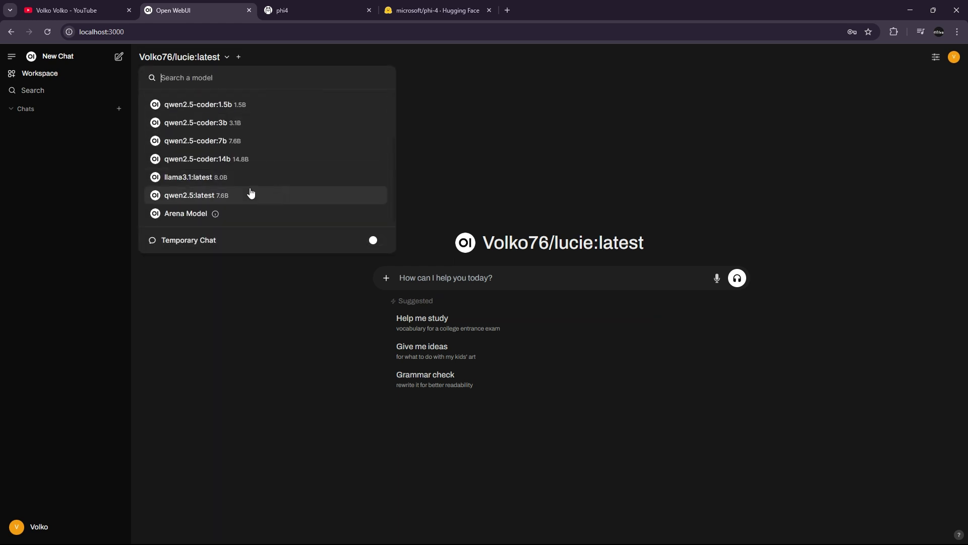
scroll(240, 166, "up", 2)
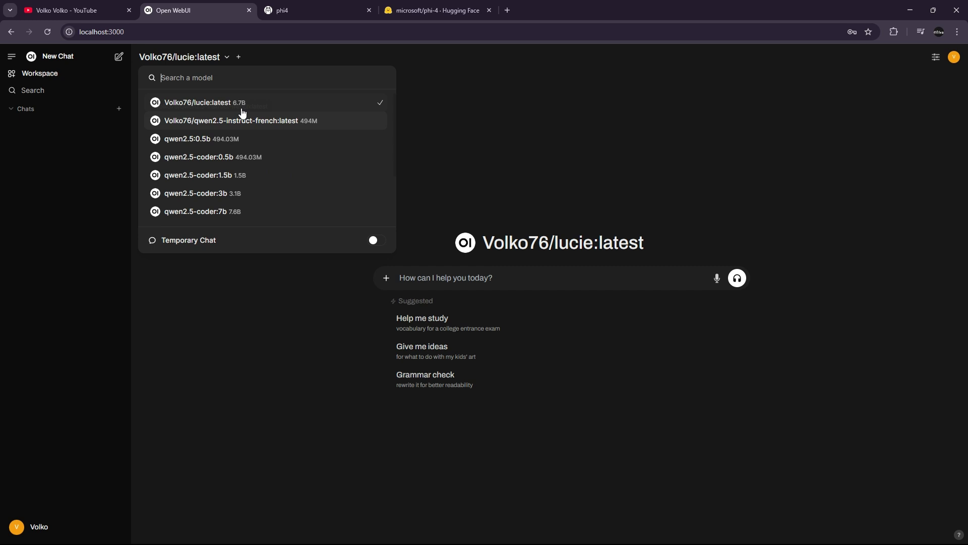
left_click(286, 300)
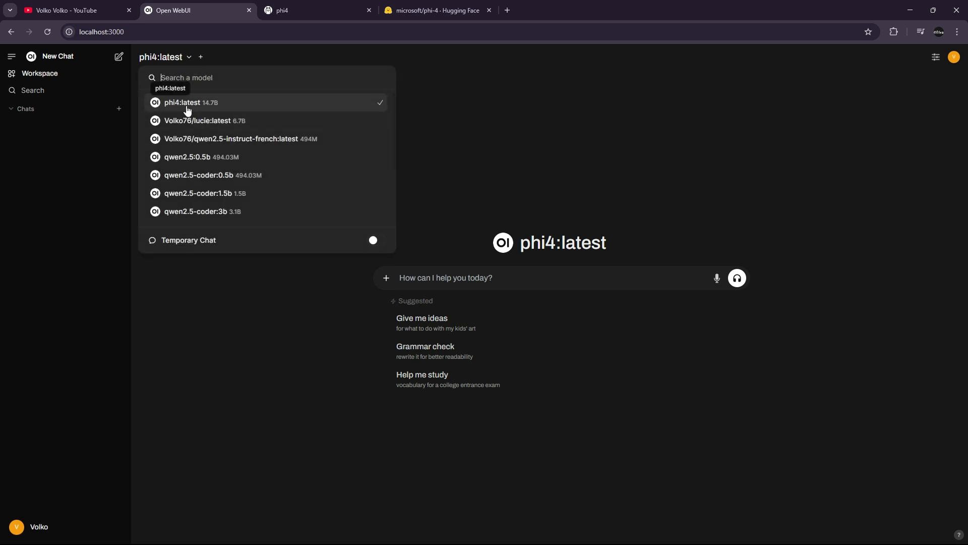
left_click(549, 160)
left_click(187, 57)
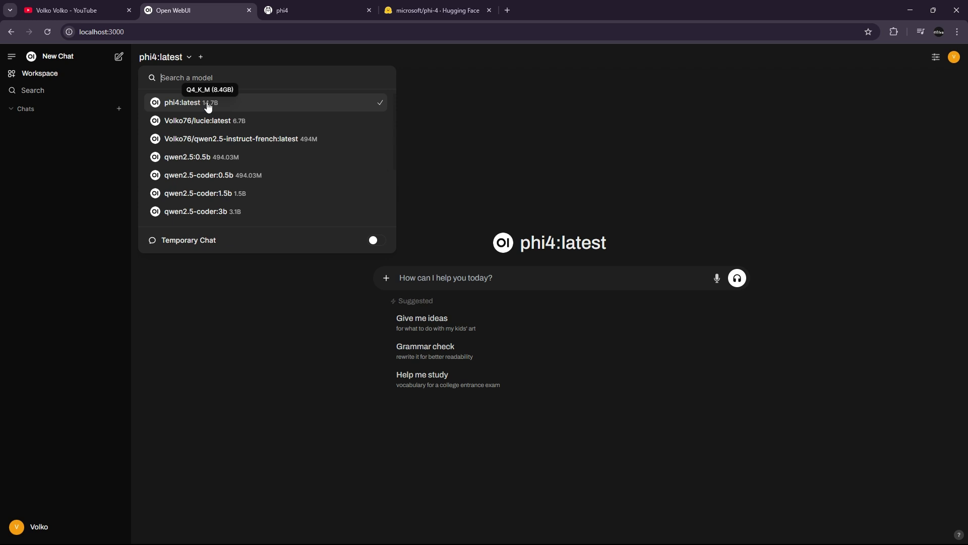
left_click(472, 250)
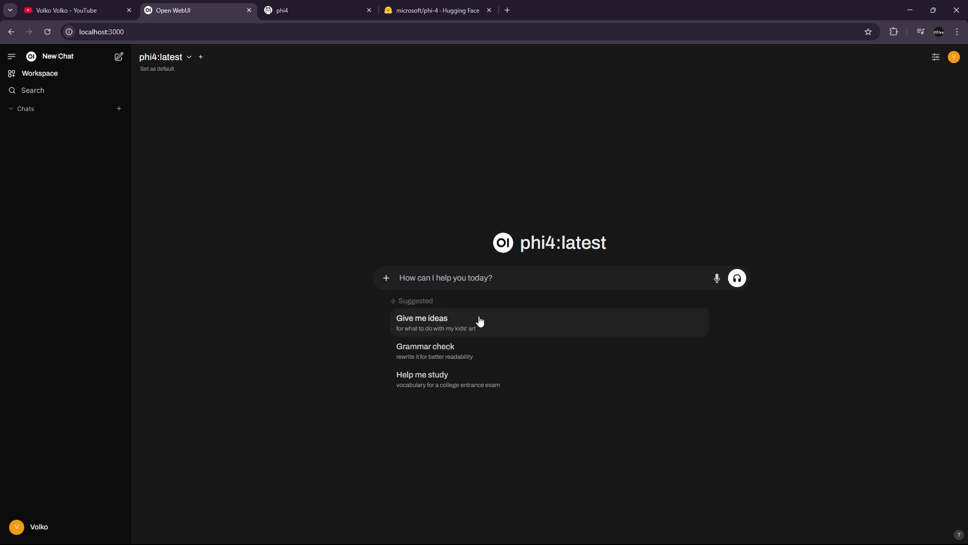
Send the 'Give me ideas' kids' art suggestion to phi4 and skim the reply
left_click(518, 325)
left_click(738, 278)
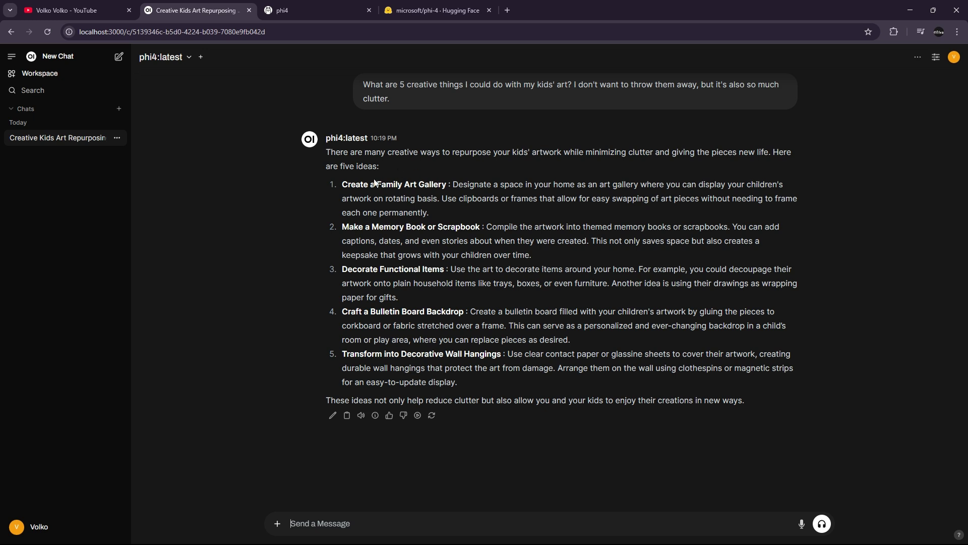
left_click_drag(375, 183, 502, 359)
left_click(467, 402)
mouse_move(376, 423)
Highlight the first idea and the Decorate Functional Items and Craft a Bulletin Board Backdrop headings
left_click_drag(342, 184, 494, 211)
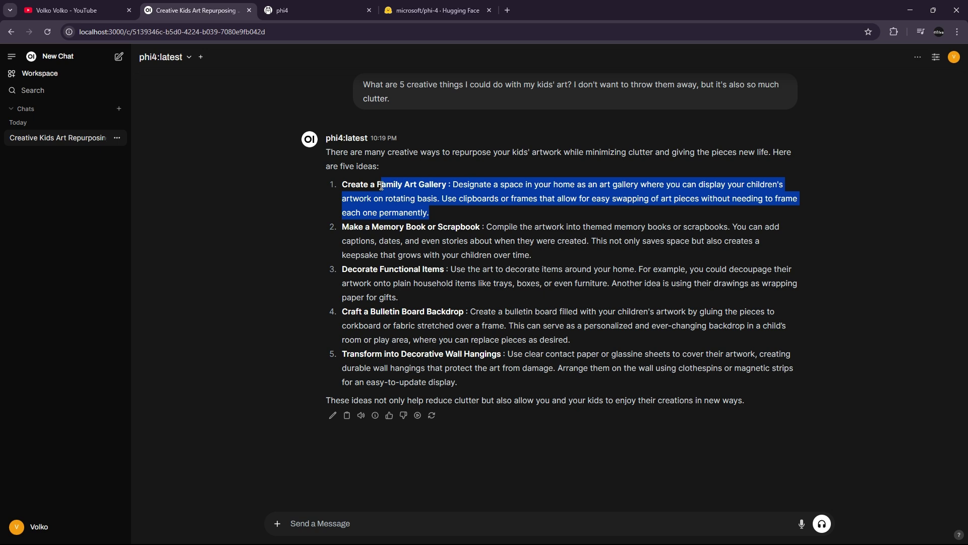
left_click_drag(382, 185, 479, 228)
left_click(344, 228)
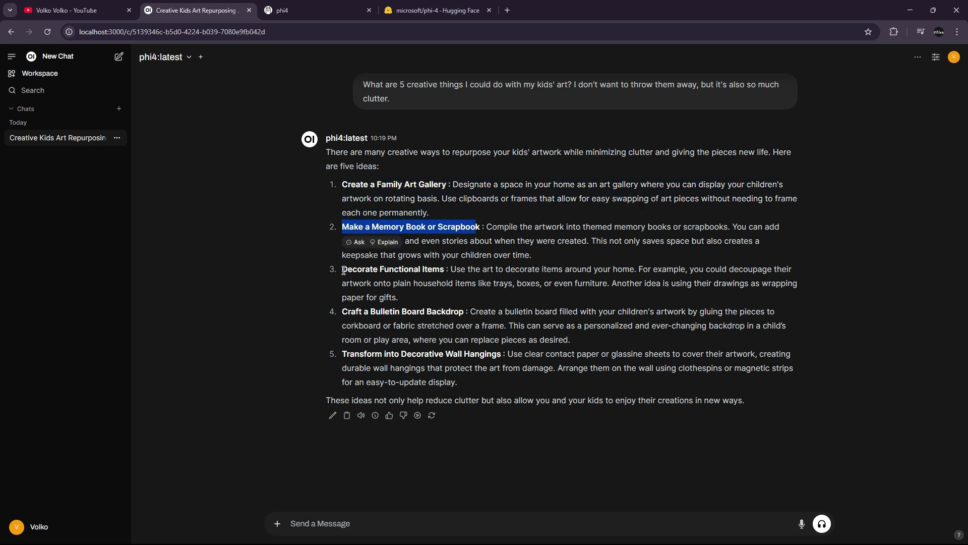
left_click_drag(343, 271, 451, 271)
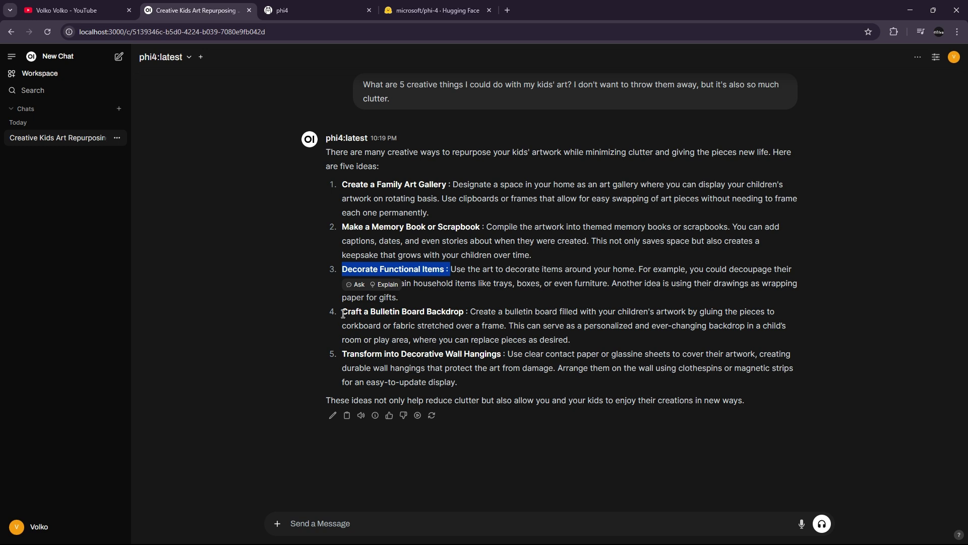
left_click_drag(343, 314, 455, 313)
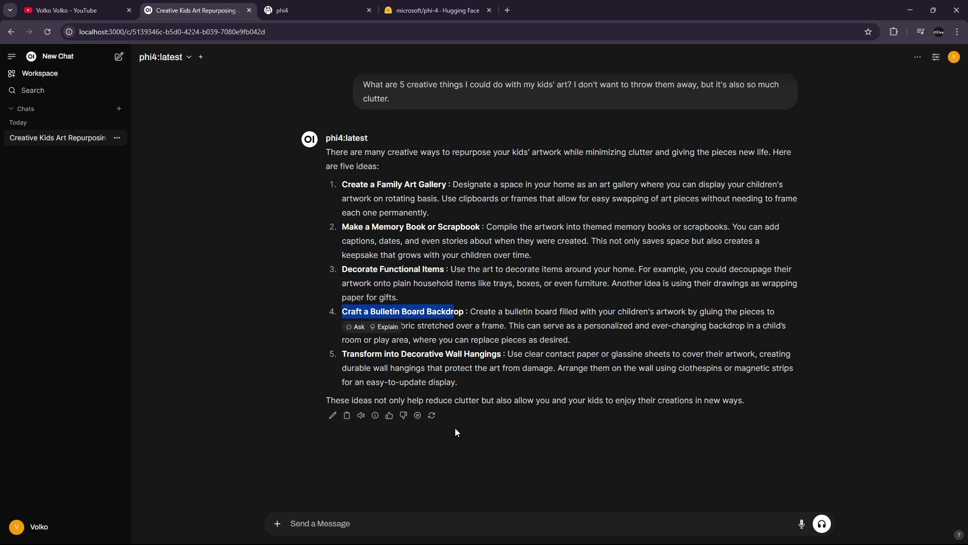
left_click(455, 522)
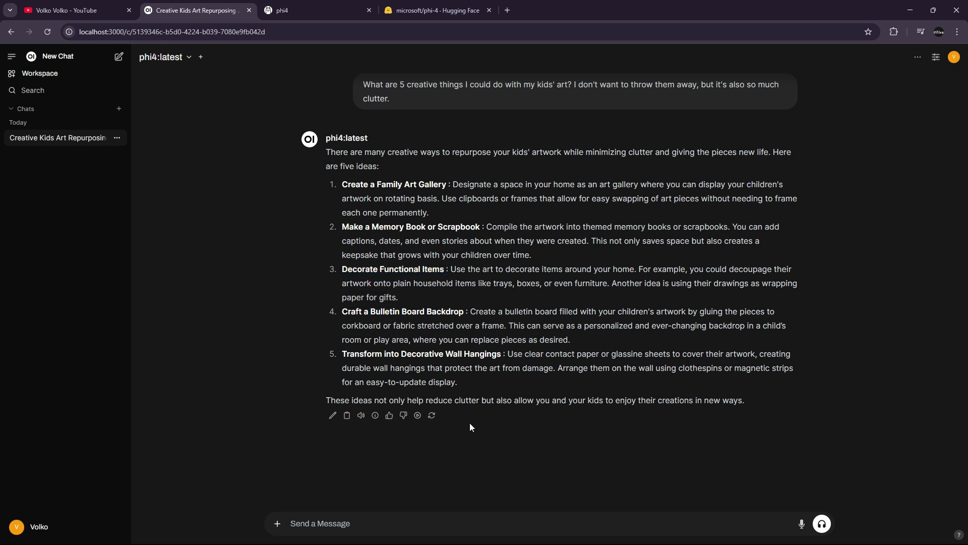
Discard a first draft and send 'What is (185/4156 plus 8985456 + 41564165)%578' to phi4
type("Make &a")
key("BackSpace")
key("BackSpace")
type("a long term")
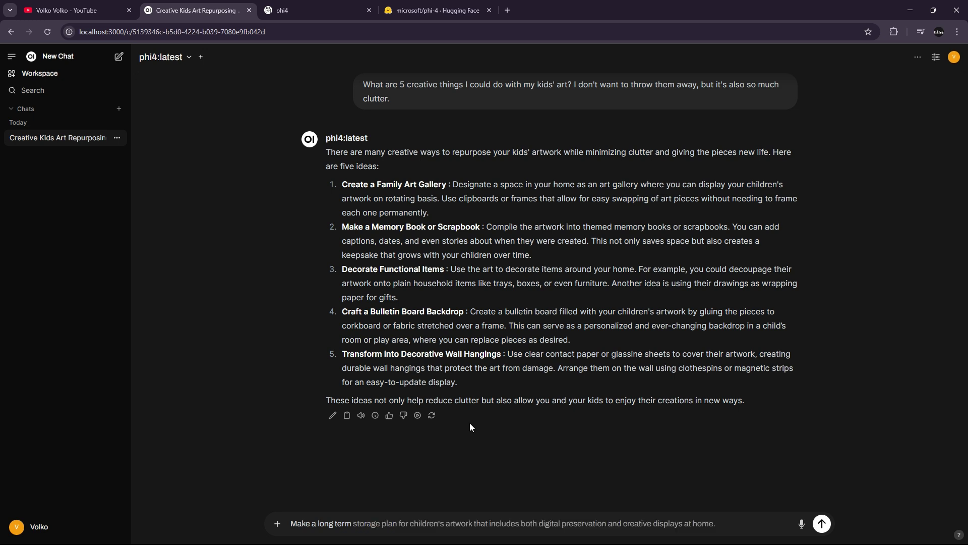
key("BackSpace")
key("BackSpace")
key("BackSpace")
key("BackSpace")
key("BackSpace")
key("BackSpace")
key("BackSpace")
key("BackSpace")
key("BackSpace")
key("BackSpace")
key("BackSpace")
key("BackSpace")
key("BackSpace")
key("BackSpace")
key("BackSpace")
key("BackSpace")
key("BackSpace")
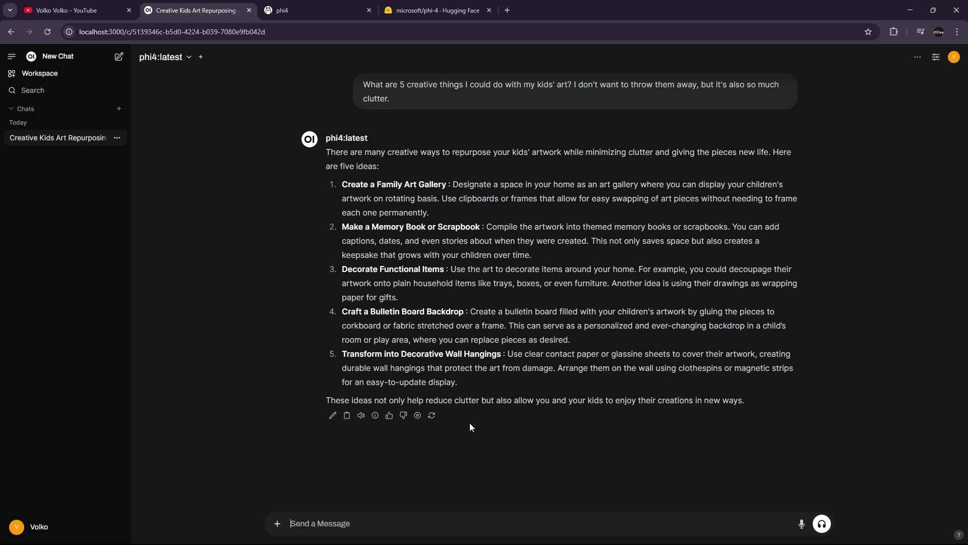
type("What is 185/4156")
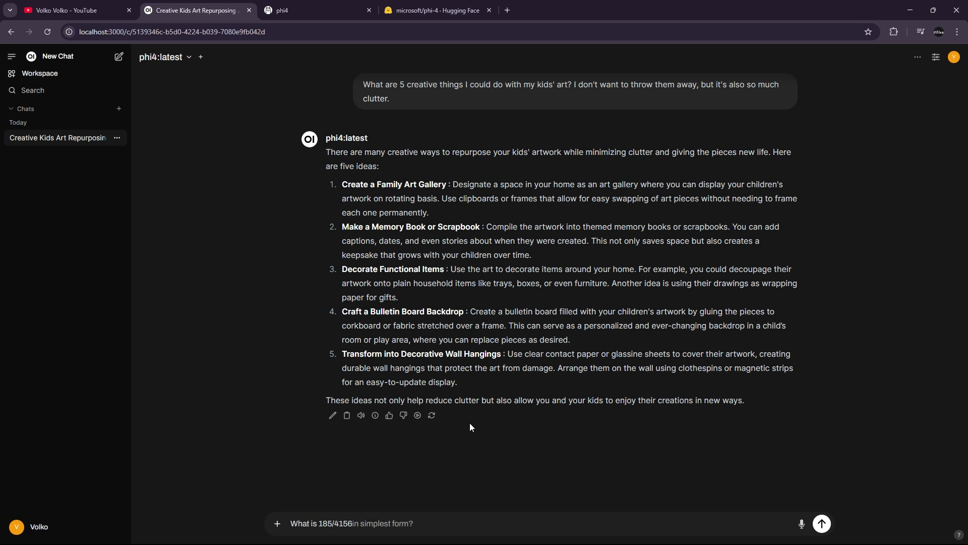
key("Escape")
type("plus 8985456 + 41564165")
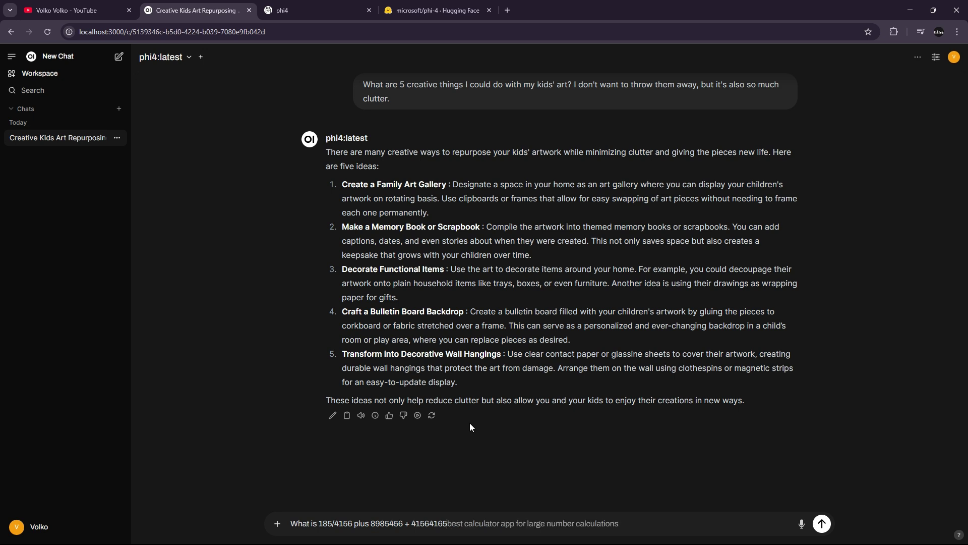
type(")")
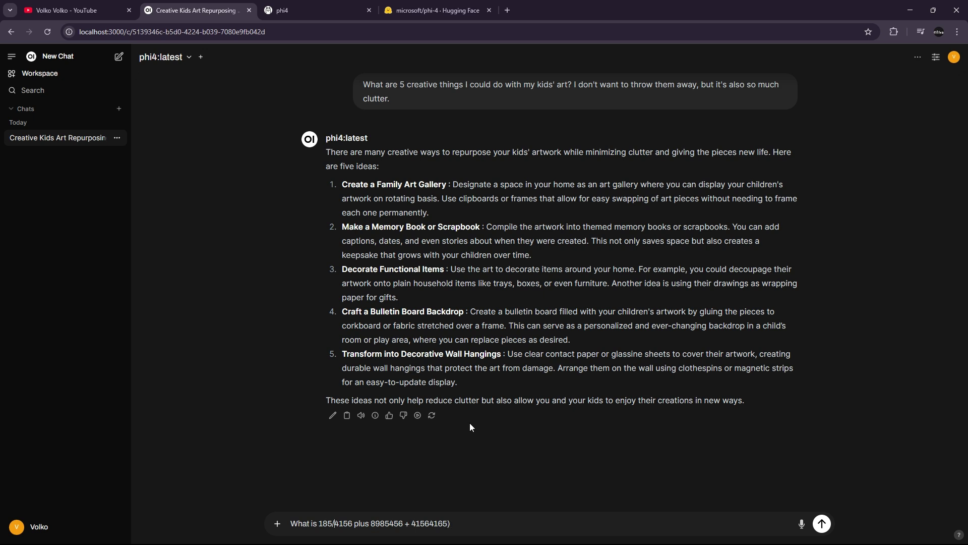
type("(")
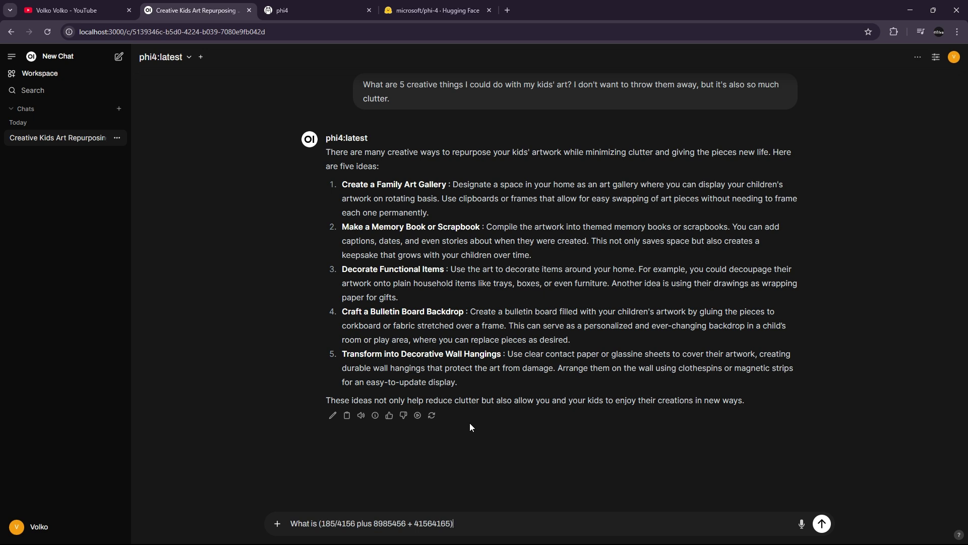
type("%578")
key("Return")
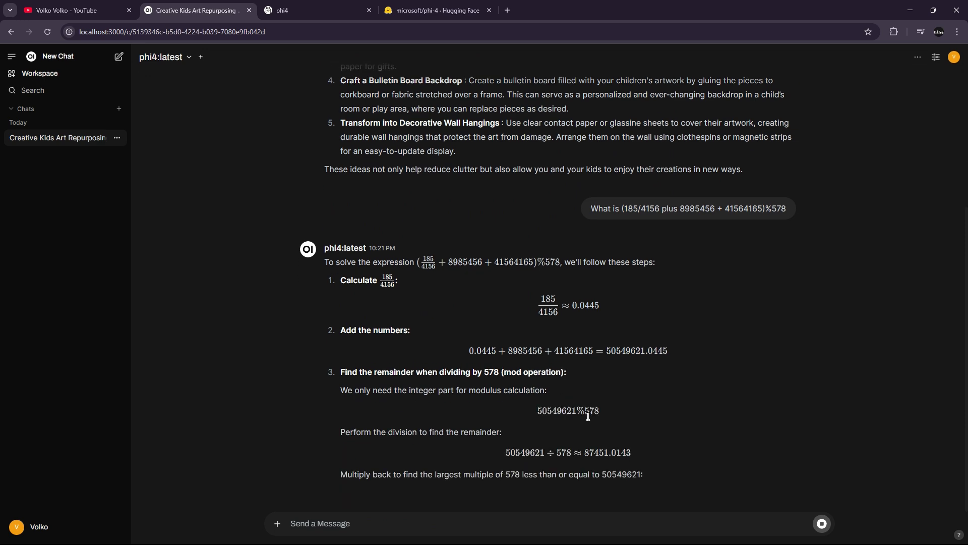
scroll(595, 396, "up", 3)
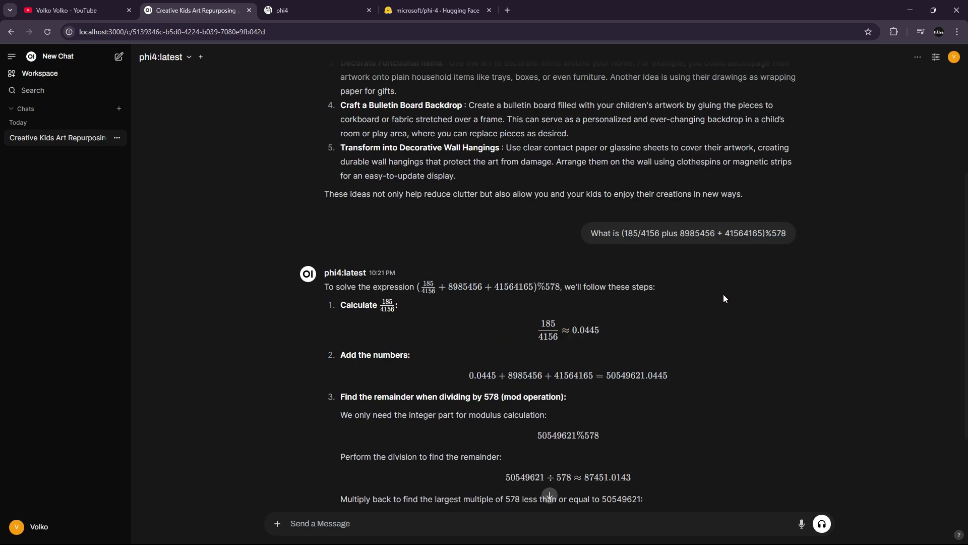
Launch Calculator via 'calculatrice' and place it beside the chat answer
key("super")
type("calculatrice")
key("Return")
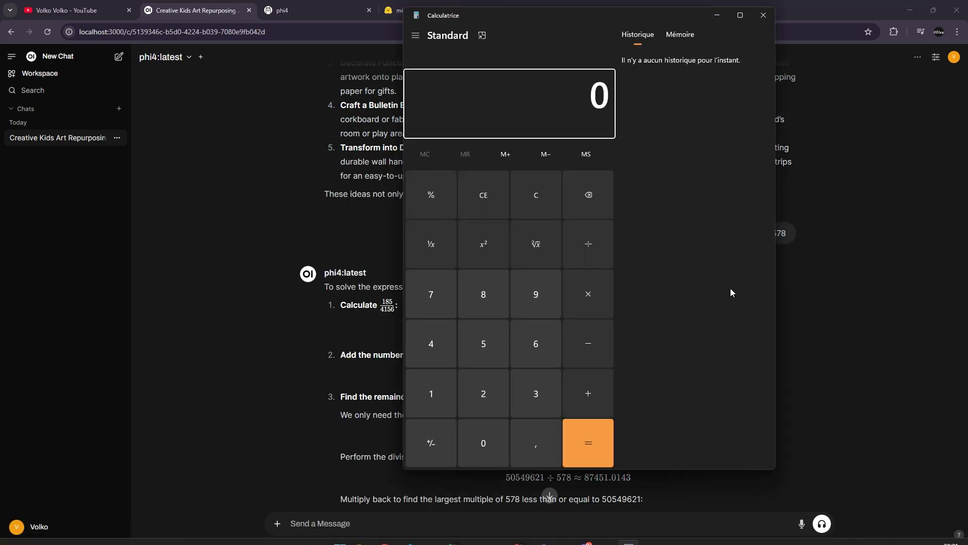
left_click_drag(570, 13, 234, 87)
Compute 185/4156 + 8985456 + 41564165 in Calculator, giving 50 549 621,04451396
type("185")
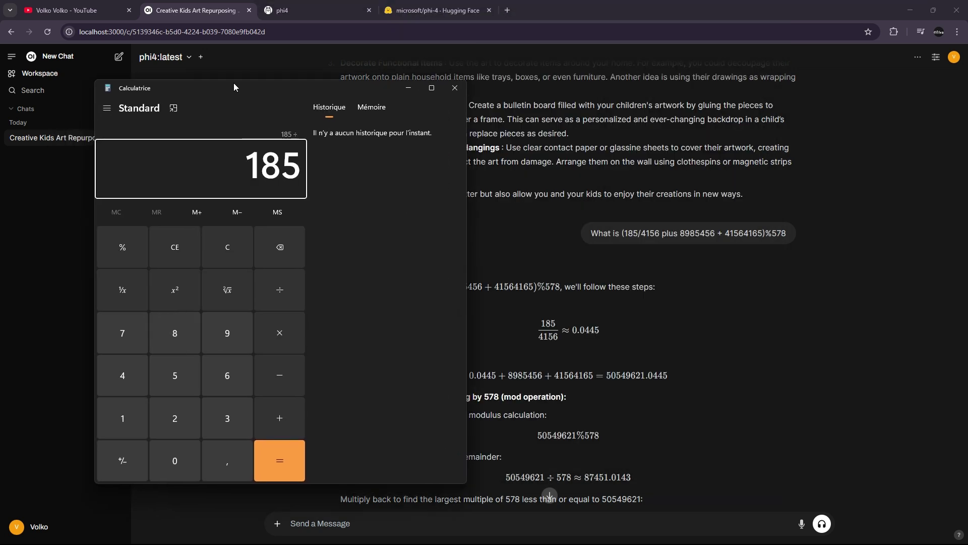
type("/4156")
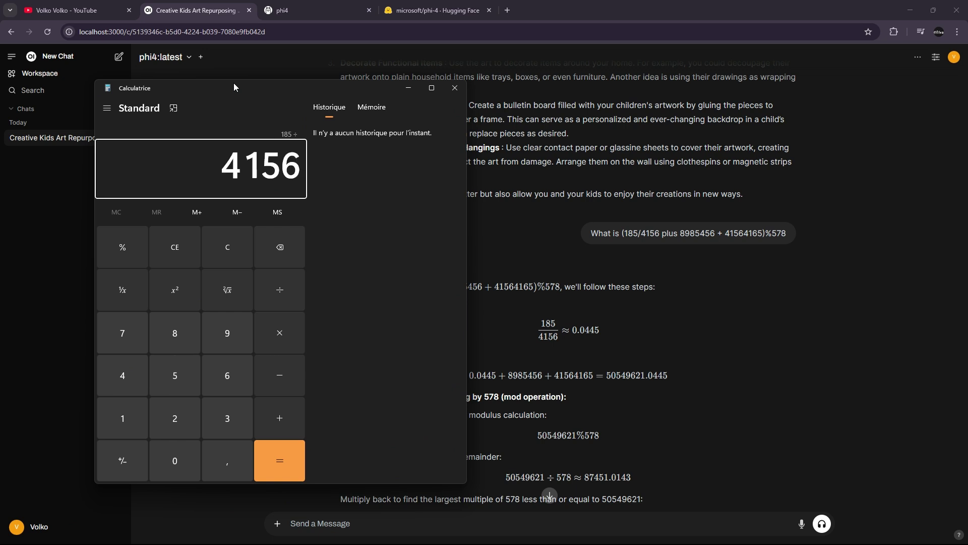
key("Return")
type("+")
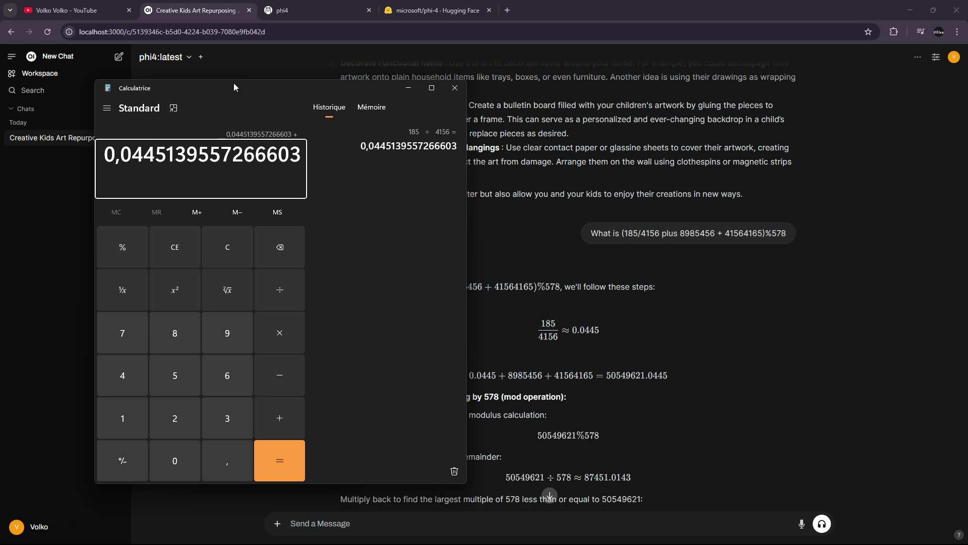
type("898")
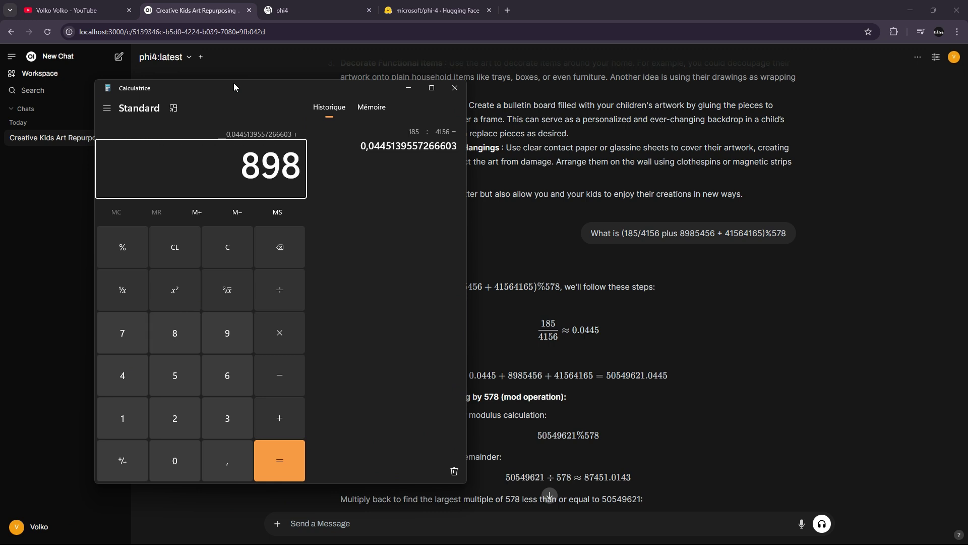
type("5456")
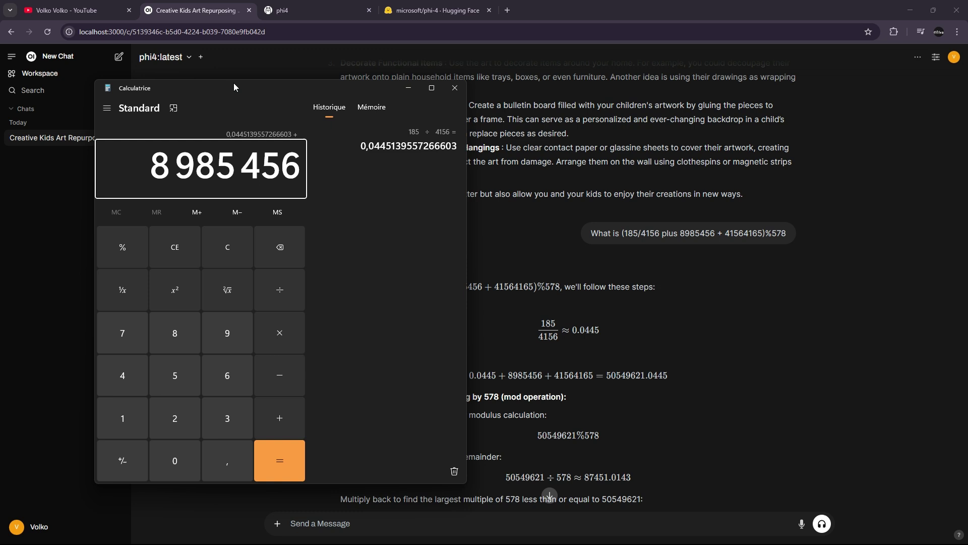
key("plus")
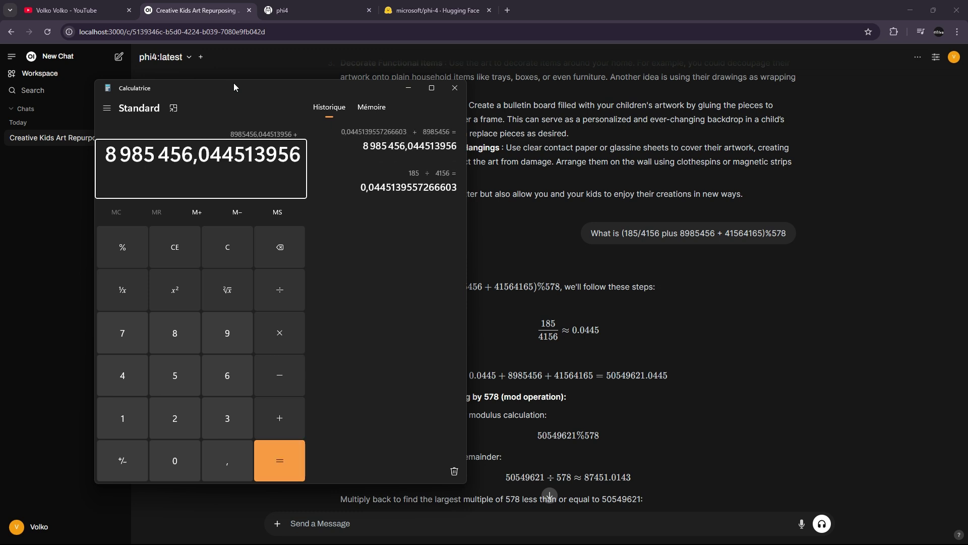
type("41 ")
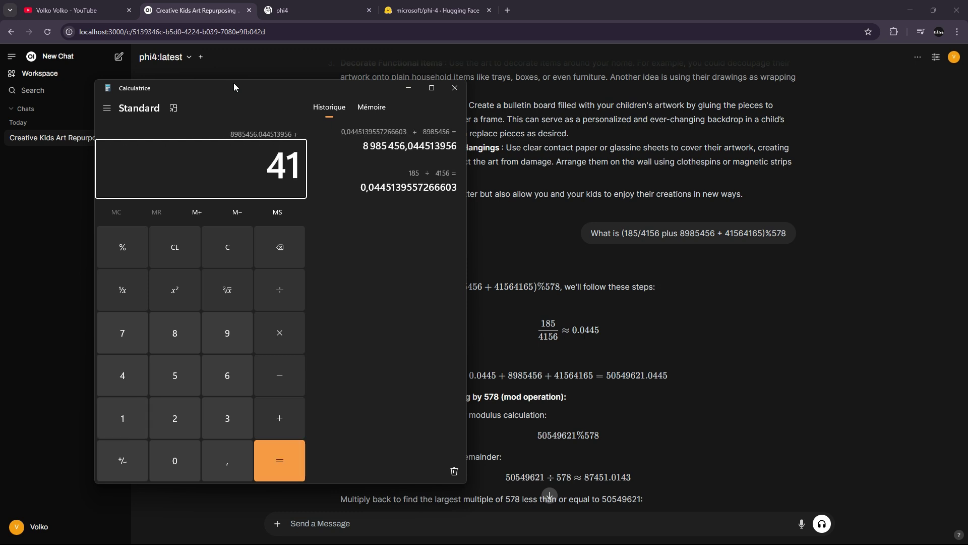
type("564 1")
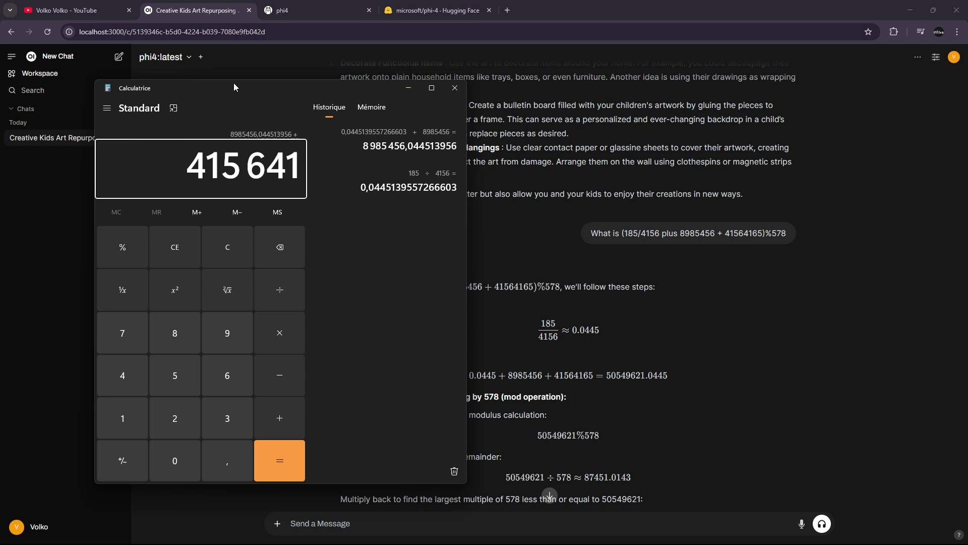
type("56")
key("BackSpace")
key("BackSpace")
type("65")
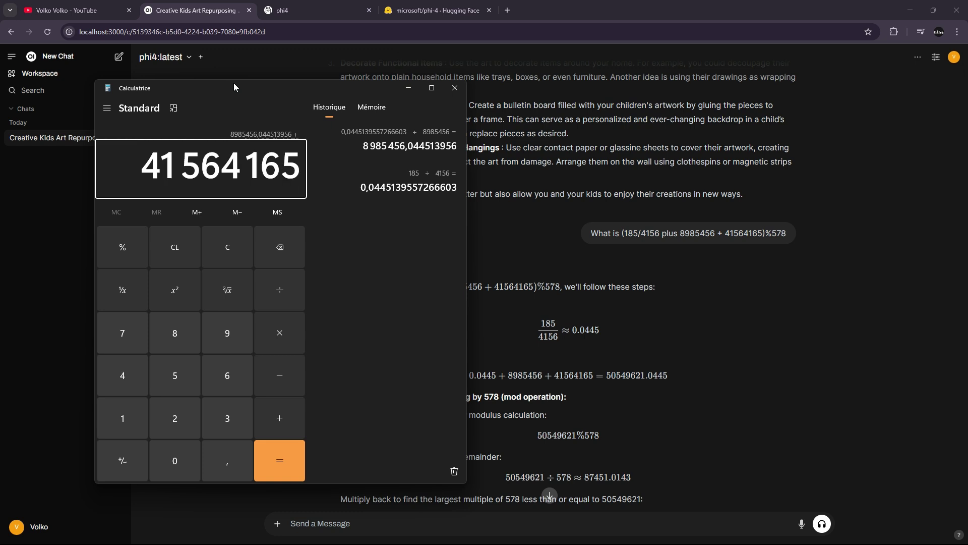
key("Return")
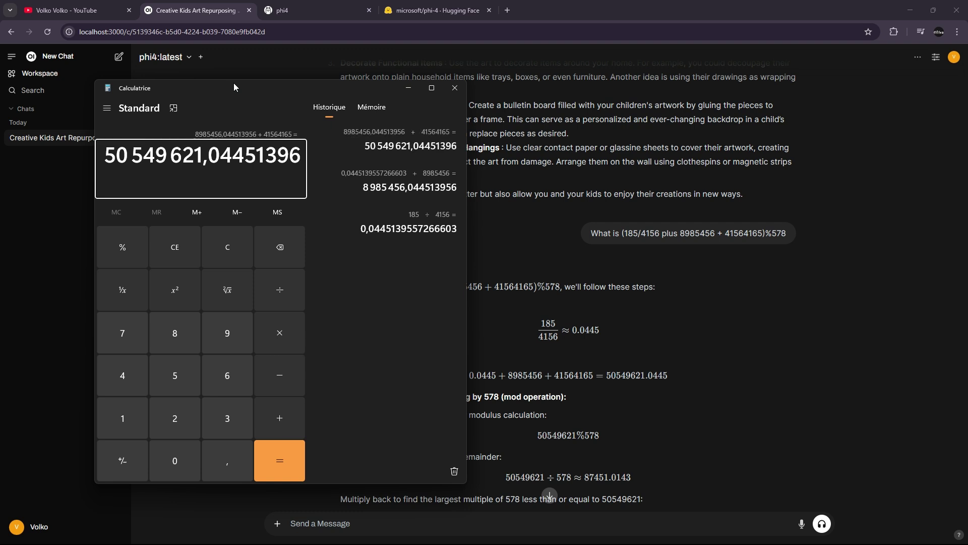
Attempt the % 578 step on the sum in Calculator
key("percent")
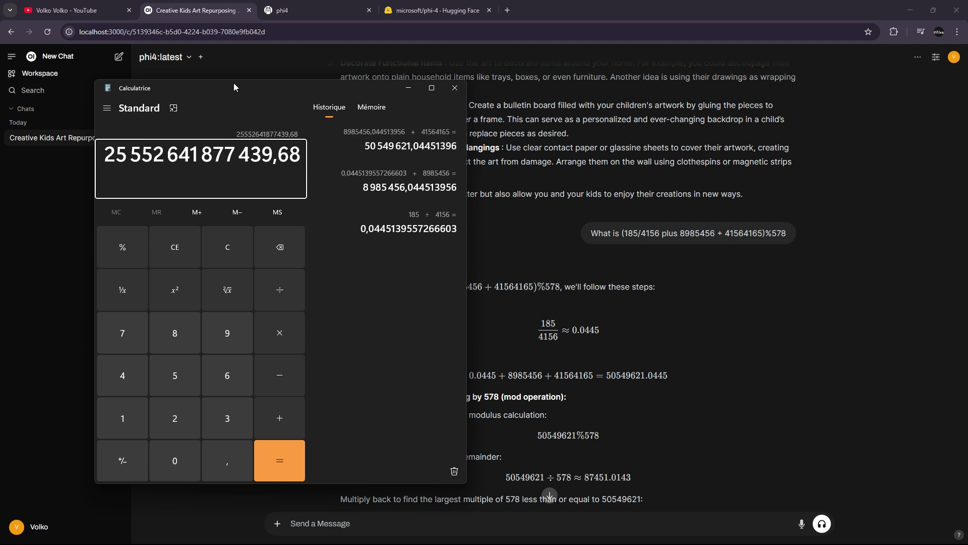
key("Return")
type("578")
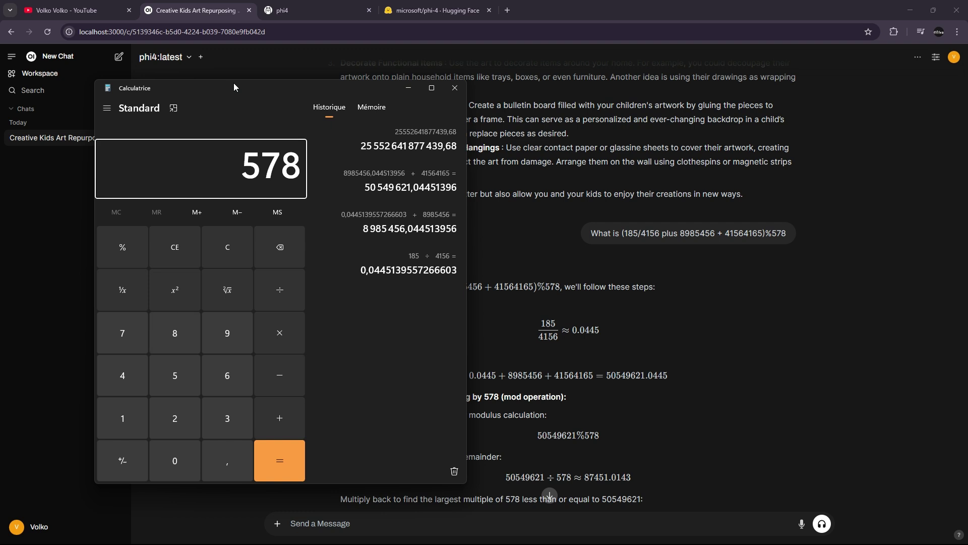
key("Return")
Highlight phi4's final answer 43, reposition Calculator, and return to the chat
scroll(734, 348, "down", 3)
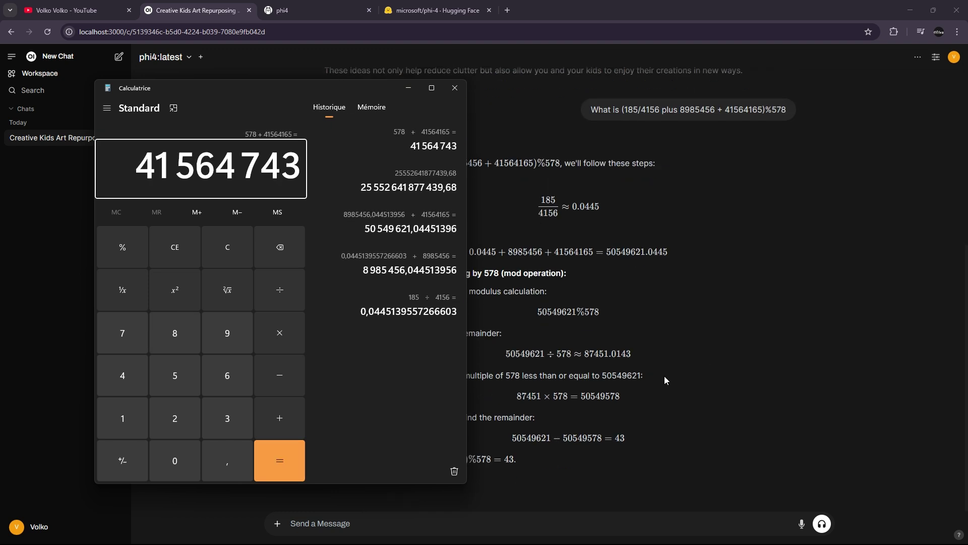
left_click(525, 469)
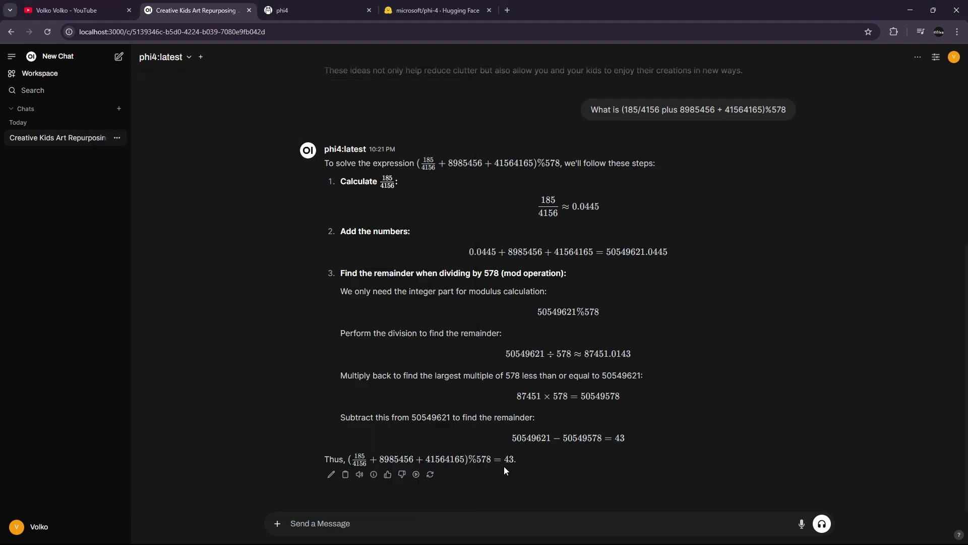
left_click_drag(518, 463, 488, 465)
key("alt+Tab")
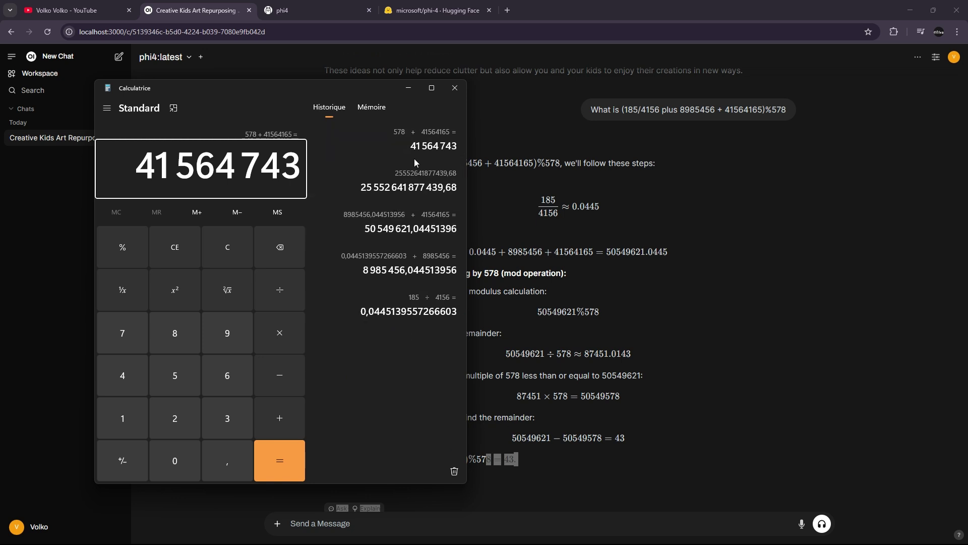
left_click_drag(233, 99, 324, 126)
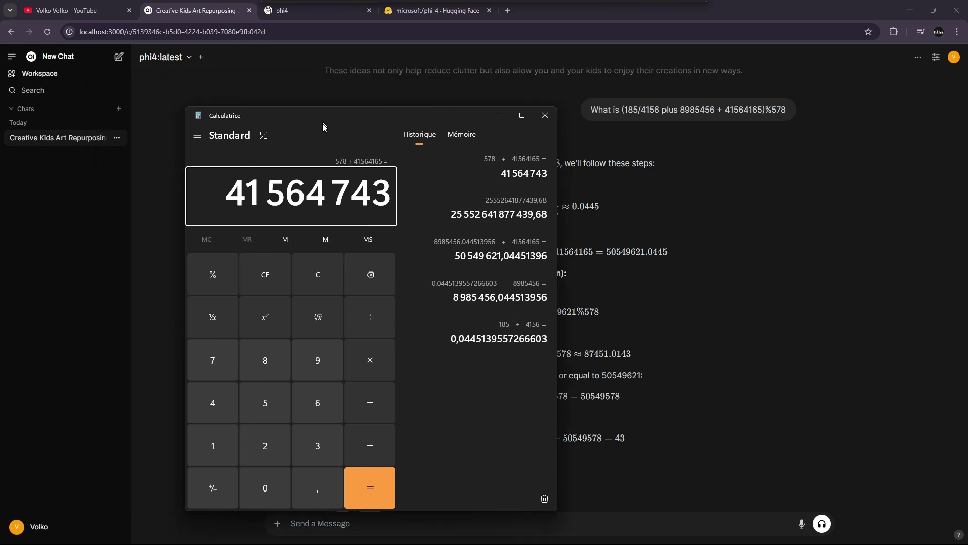
left_click(559, 156)
scroll(795, 364, "up", 5)
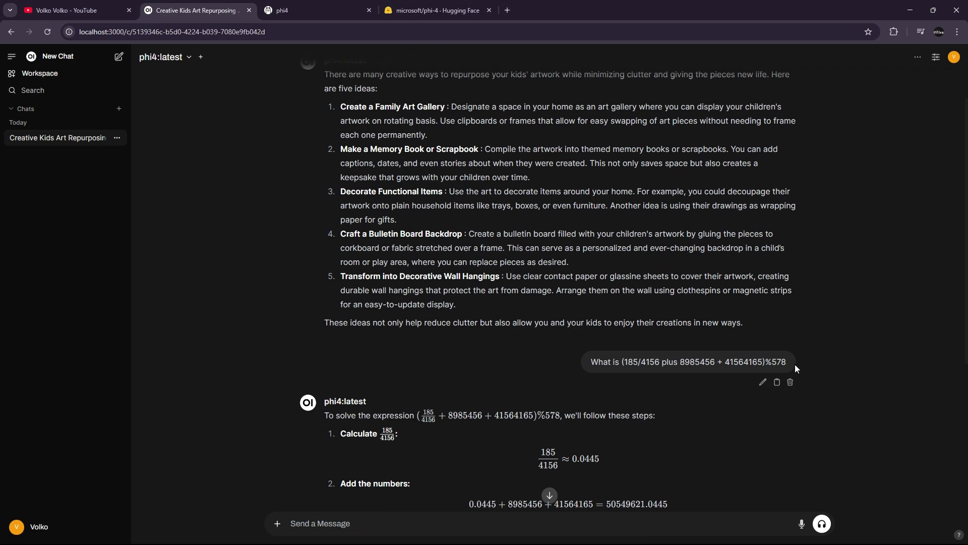
left_click_drag(795, 364, 775, 364)
left_click(681, 443)
left_click_drag(796, 359, 755, 361)
scroll(755, 360, "down", 5)
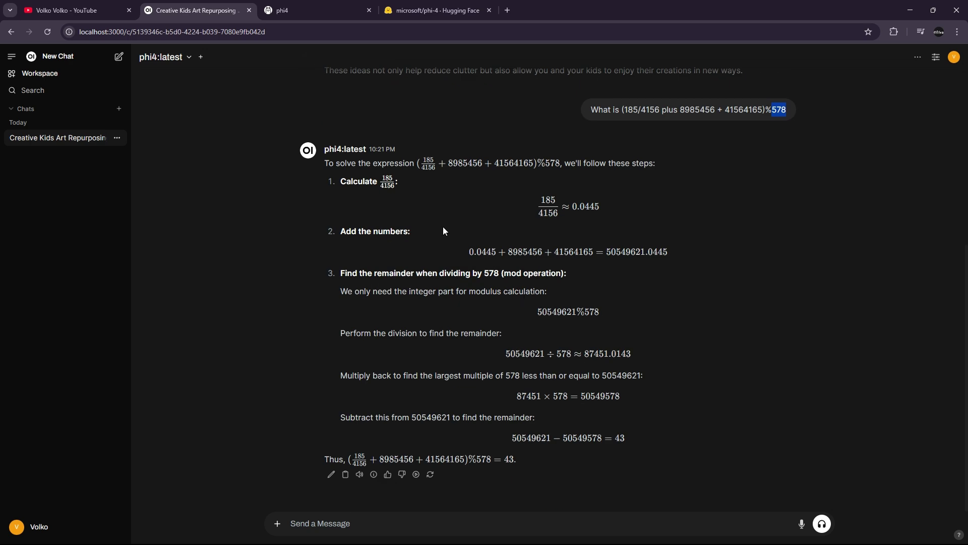
left_click_drag(351, 182, 296, 201)
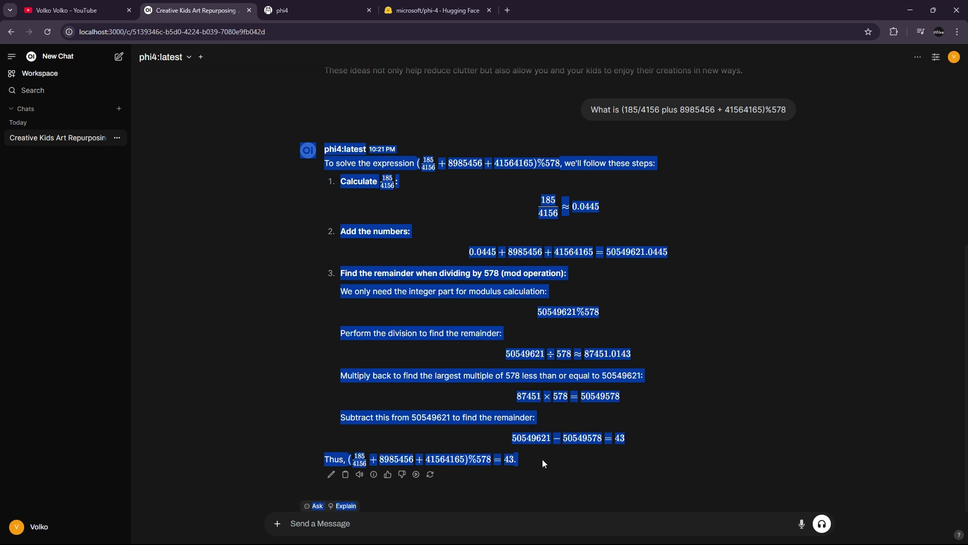
scroll(549, 448, "up", 7)
Highlight the entire five-idea kids' art reply from the phi4:latest header to 'in new ways.'
left_click(477, 308)
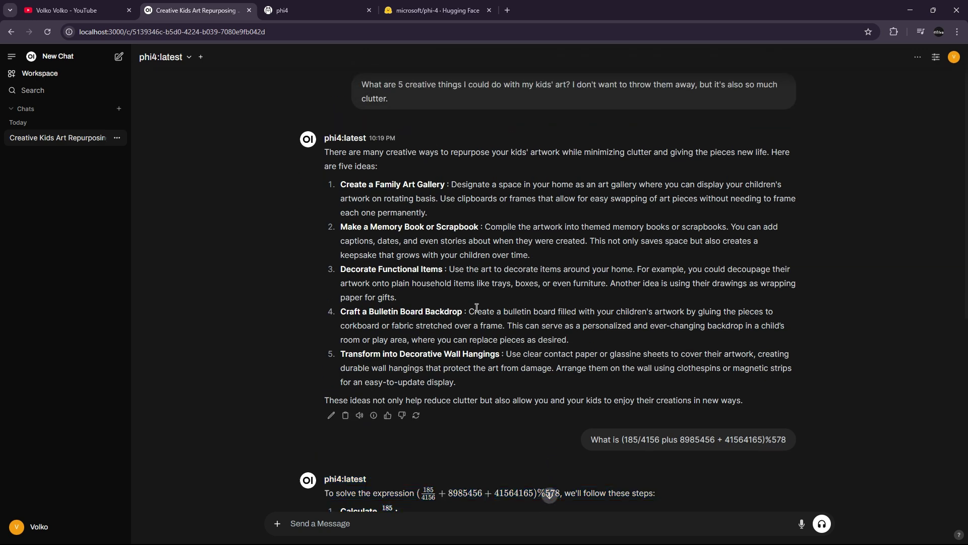
left_click_drag(327, 174, 751, 400)
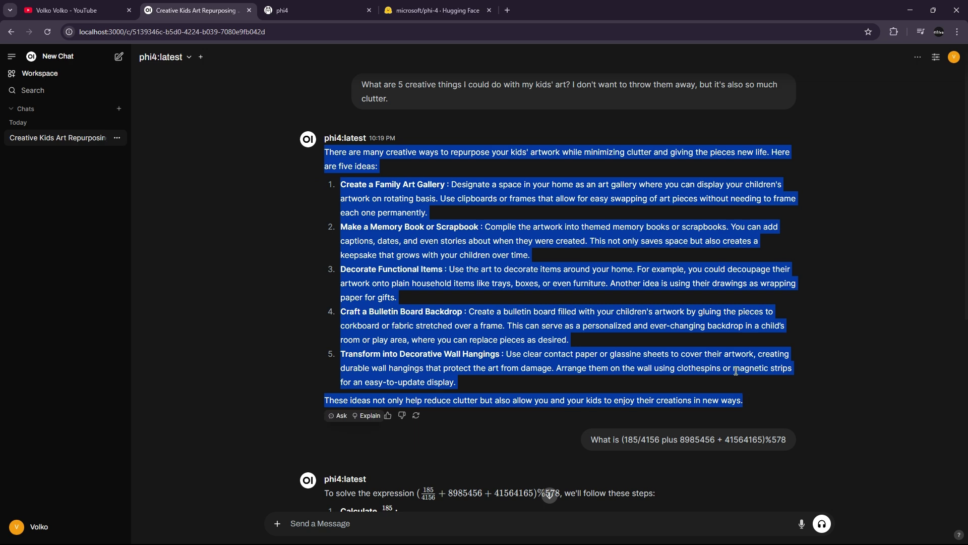
left_click(422, 252)
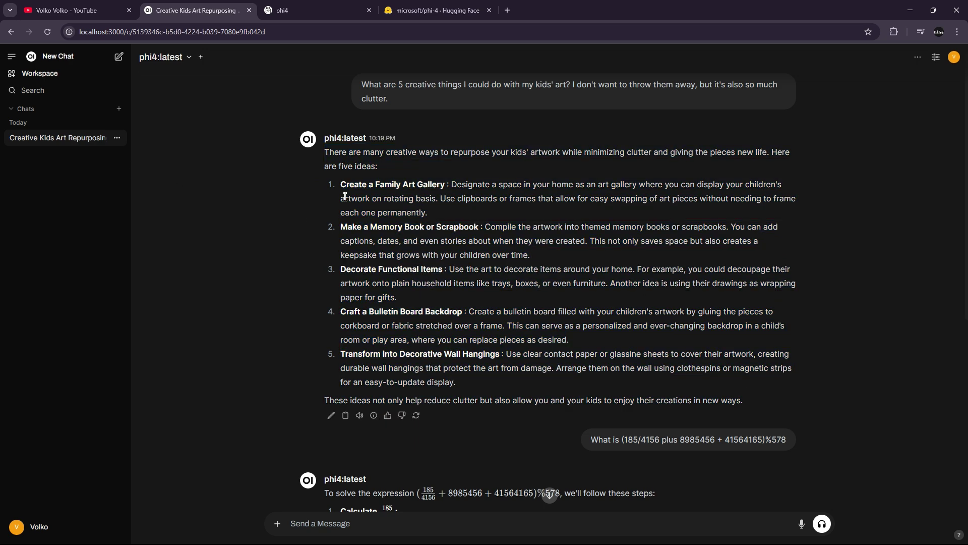
mouse_move(324, 151)
left_mouse_down()
mouse_move(779, 400)
mouse_move(318, 137)
mouse_move(325, 153)
left_mouse_up()
left_click(779, 400)
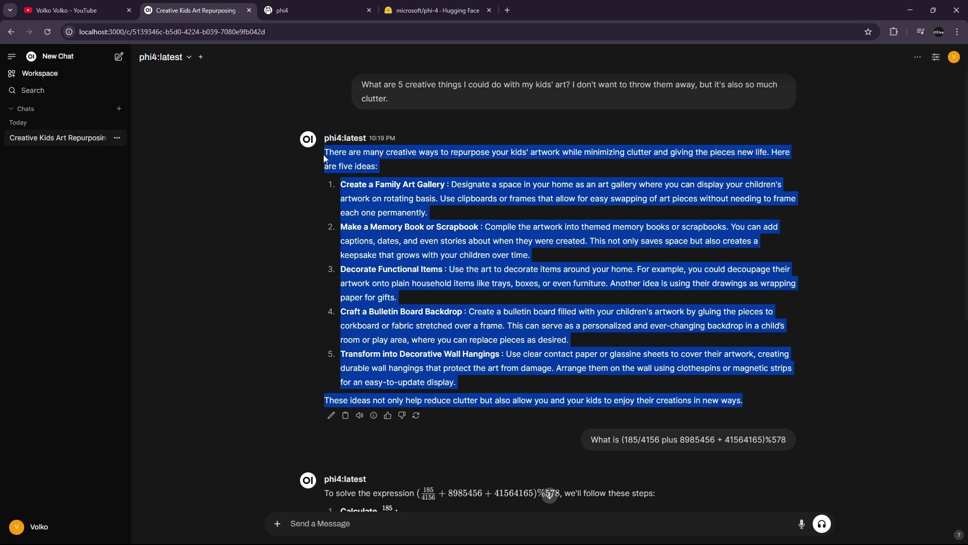
scroll(751, 353, "down", 3)
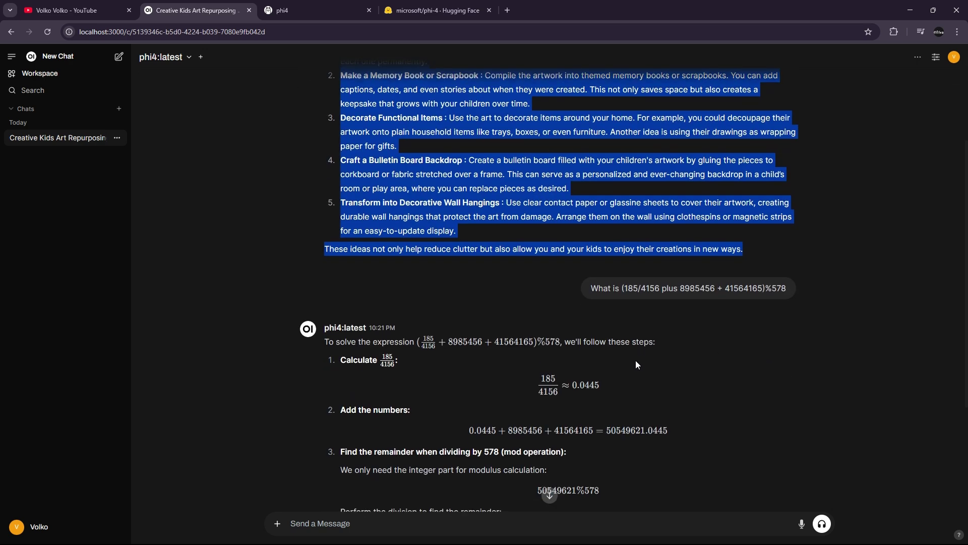
scroll(638, 357, "down", 4)
scroll(637, 341, "up", 6)
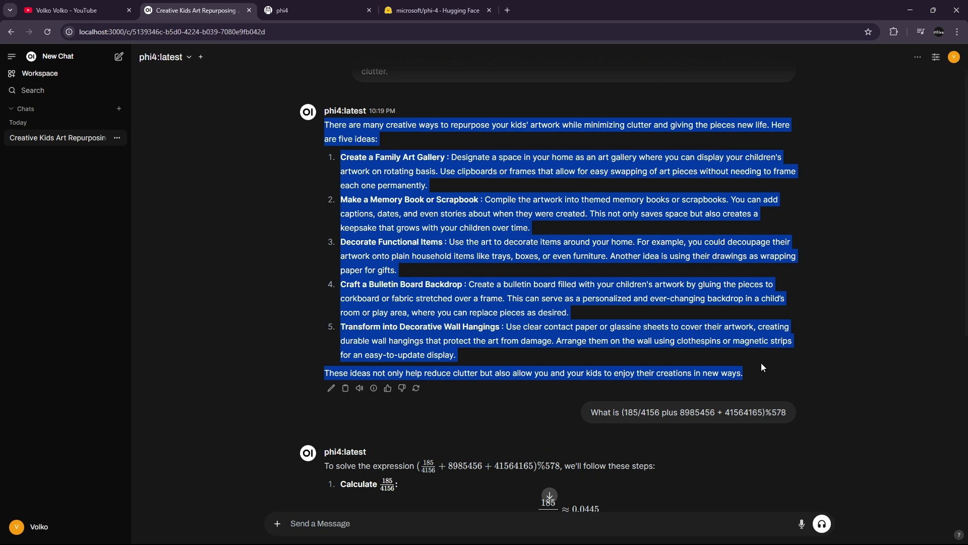
left_click_drag(796, 374, 340, 126)
left_click(384, 230)
left_click_drag(708, 352, 294, 170)
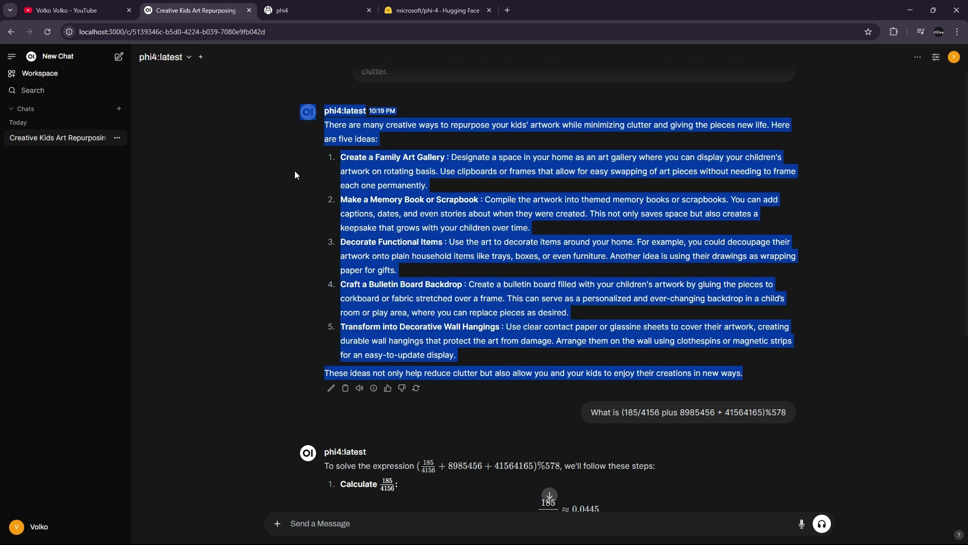
scroll(326, 268, "down", 6)
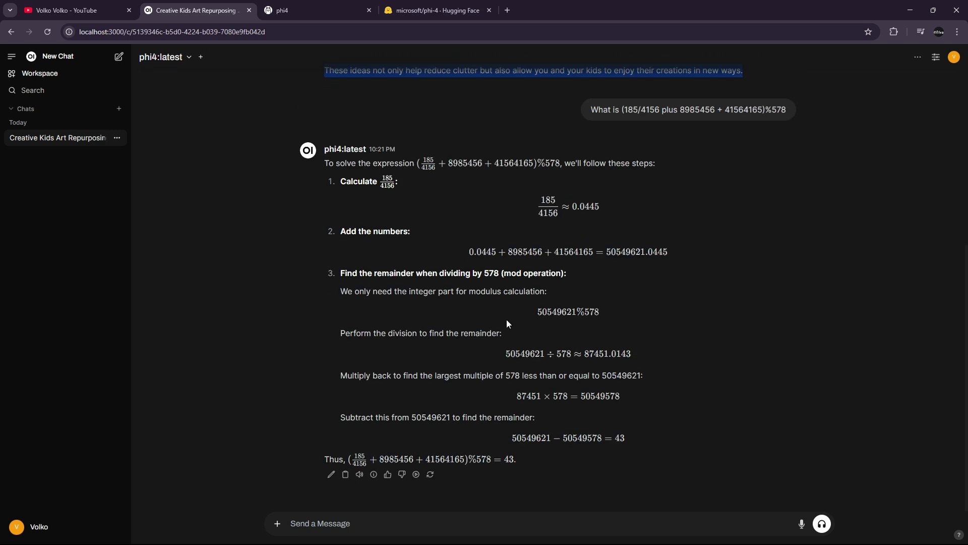
scroll(576, 352, "up", 5)
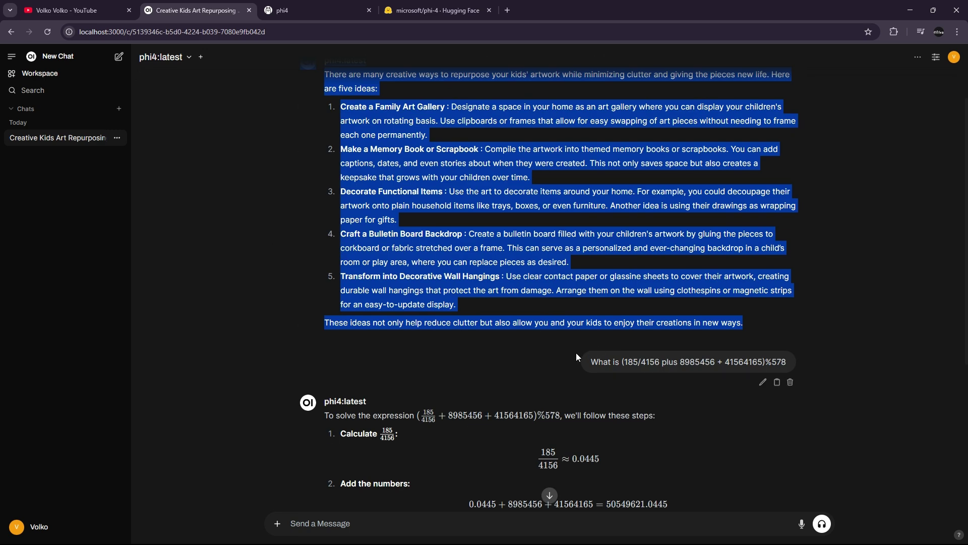
scroll(576, 353, "up", 2)
left_click(419, 208)
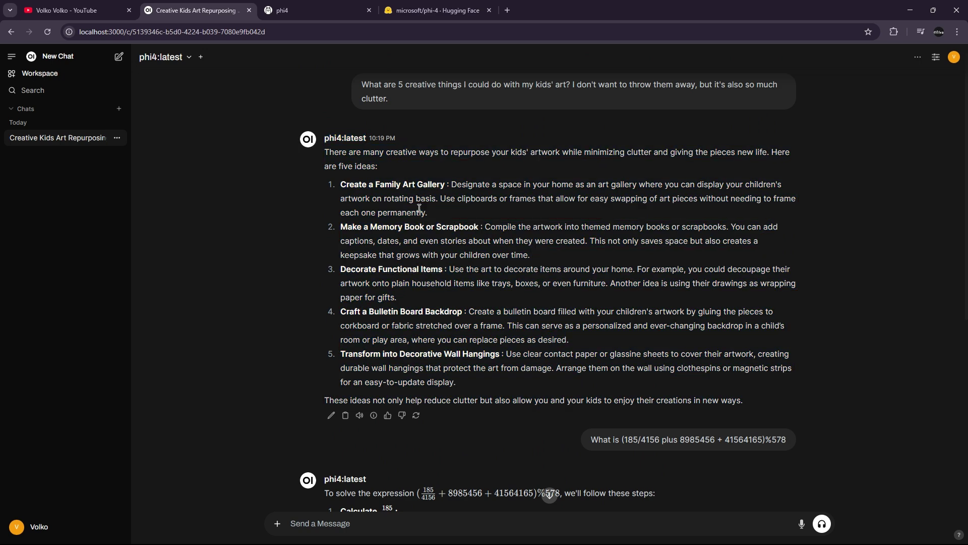
left_click_drag(322, 137, 764, 395)
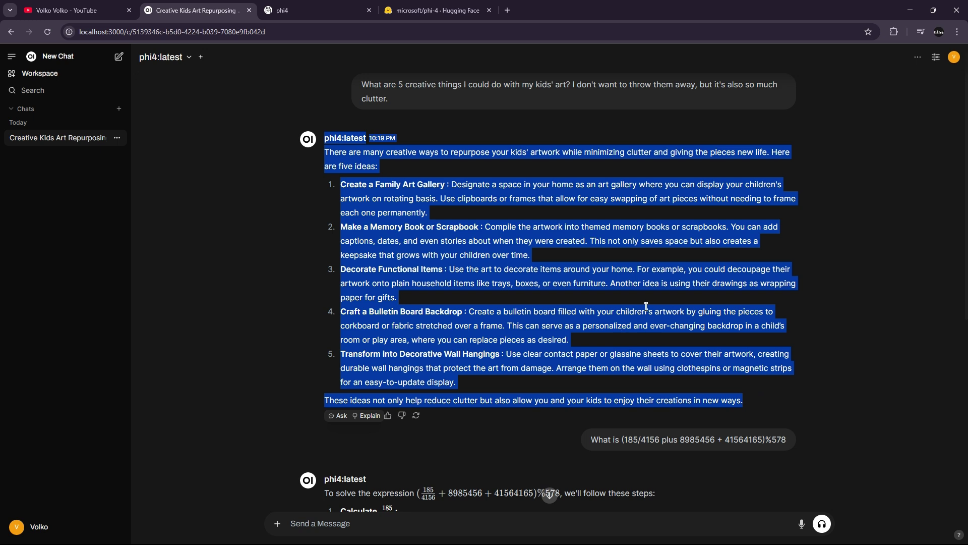